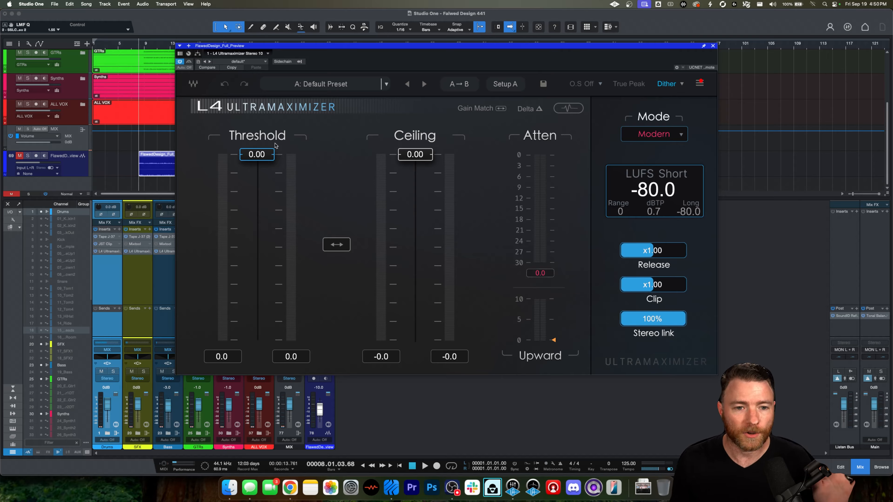
# - Try out the Threshold, Ceiling, linked Threshold-Ceiling and Upward controls, returning each of them to zero
pyautogui.moveTo(259, 155)
pyautogui.mouseDown()
pyautogui.moveTo(259, 309)
pyautogui.moveTo(259, 155)
pyautogui.mouseUp()
pyautogui.moveTo(414, 159)
pyautogui.mouseDown()
pyautogui.moveTo(413, 328)
pyautogui.moveTo(415, 154)
pyautogui.mouseUp()
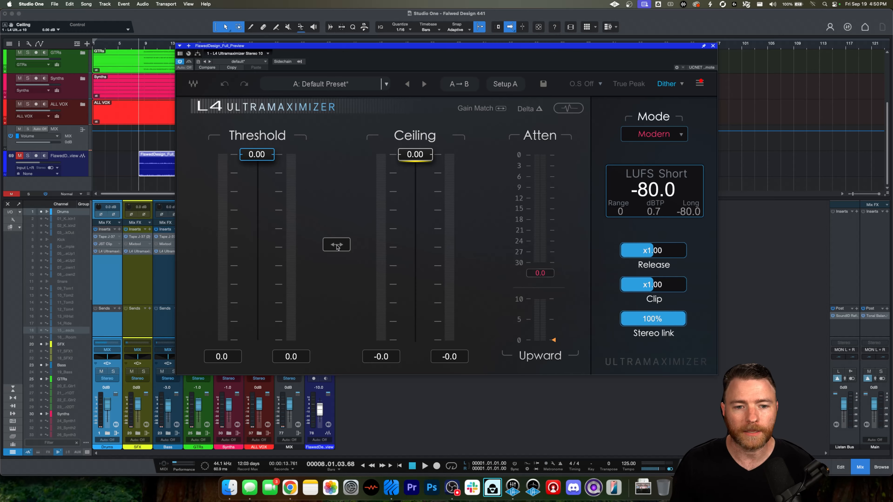
pyautogui.moveTo(337, 245); pyautogui.dragTo(255, 112)
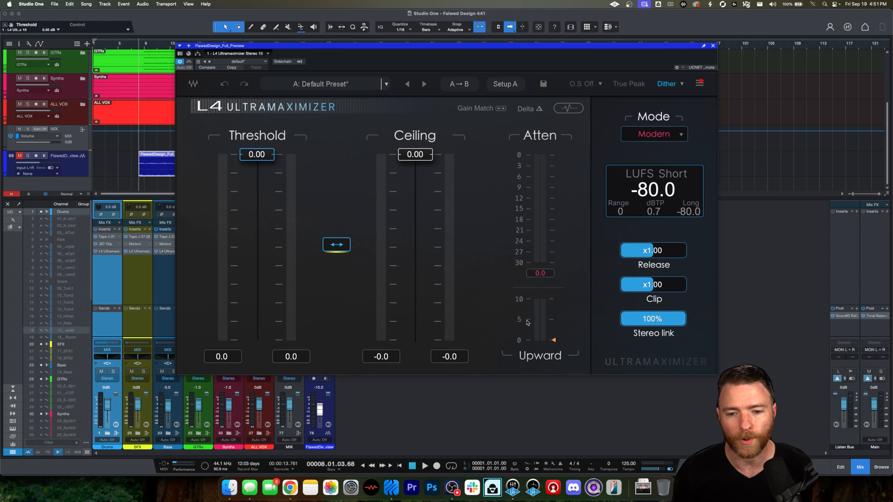
pyautogui.click(554, 340)
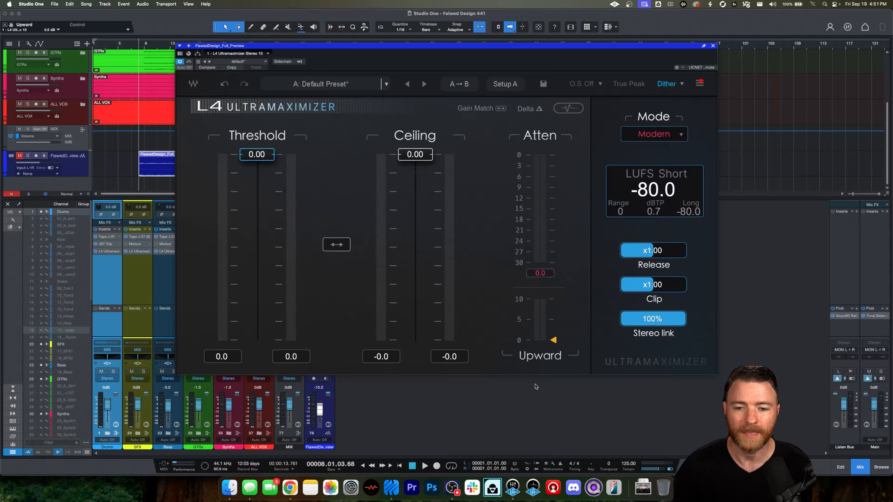
pyautogui.moveTo(552, 340); pyautogui.dragTo(554, 300)
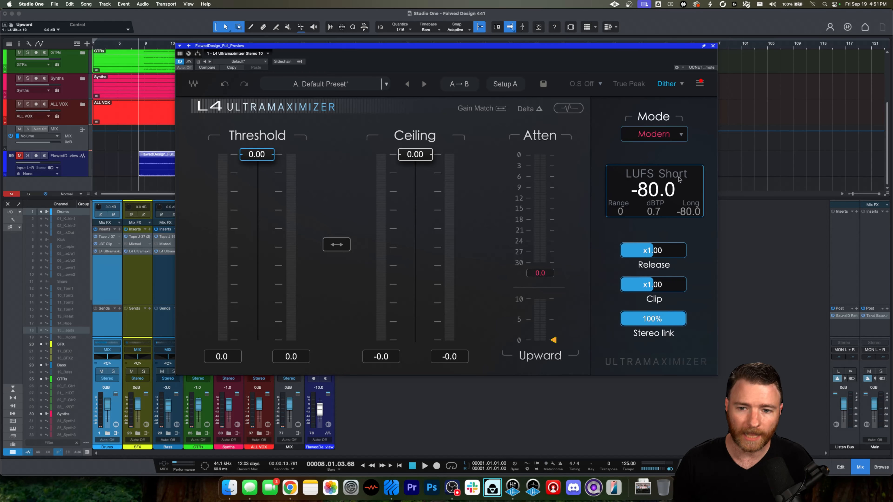
# - Switch the loudness meter's main readout between LUFS Short and LUFS Long, ending on LUFS Short
pyautogui.click(670, 174)
pyautogui.click(681, 176)
pyautogui.click(682, 177)
pyautogui.click(679, 176)
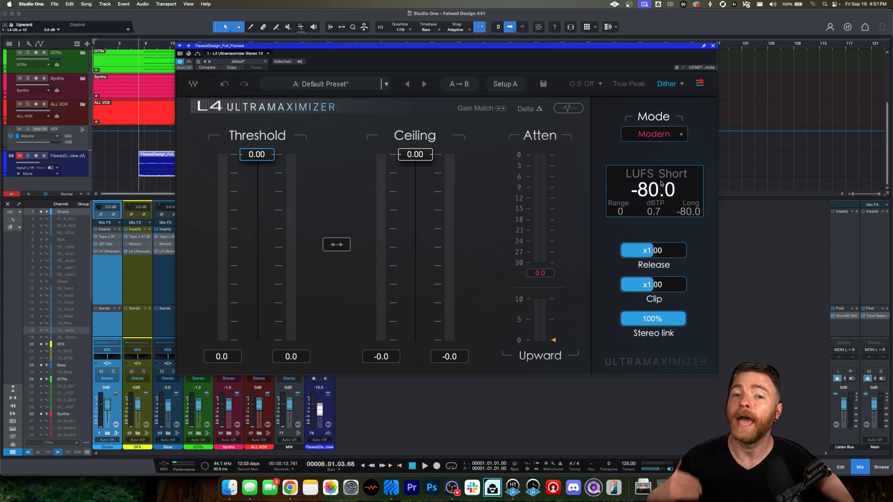
pyautogui.click(676, 174)
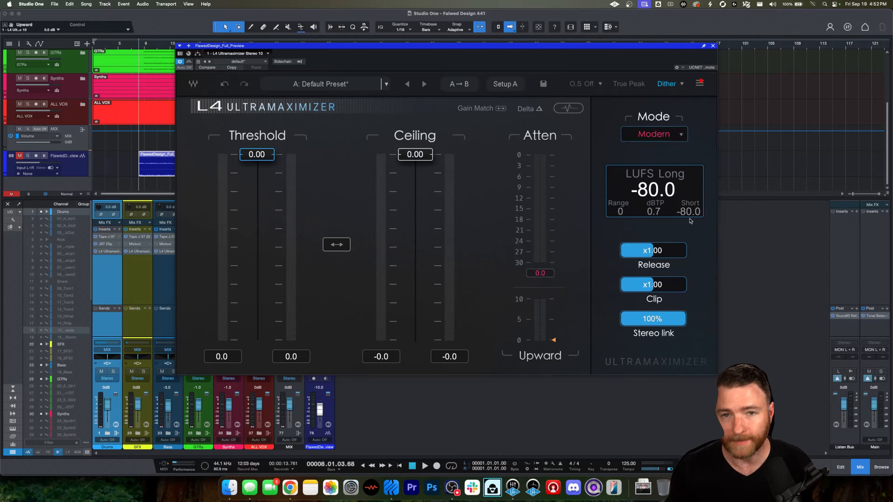
pyautogui.click(668, 174)
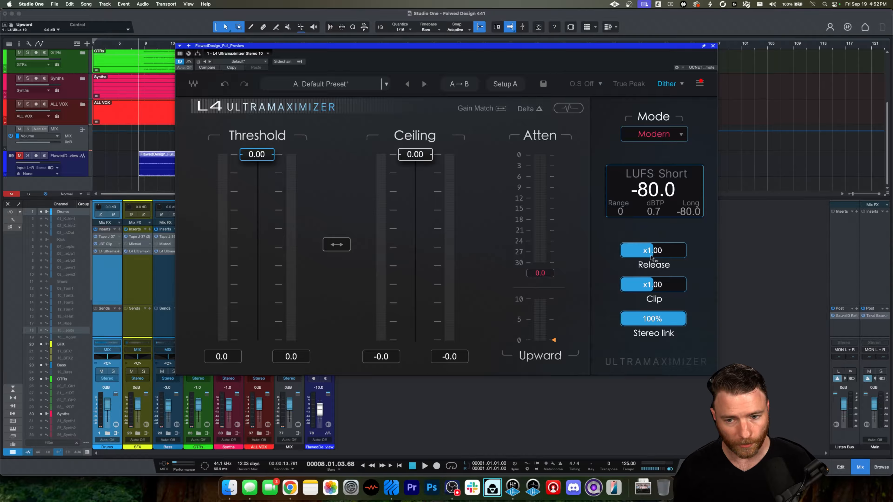
# - Try the Release at its x0.10 and x10.00 extremes, resetting it to x1.00 each time
pyautogui.moveTo(656, 255); pyautogui.dragTo(622, 256)
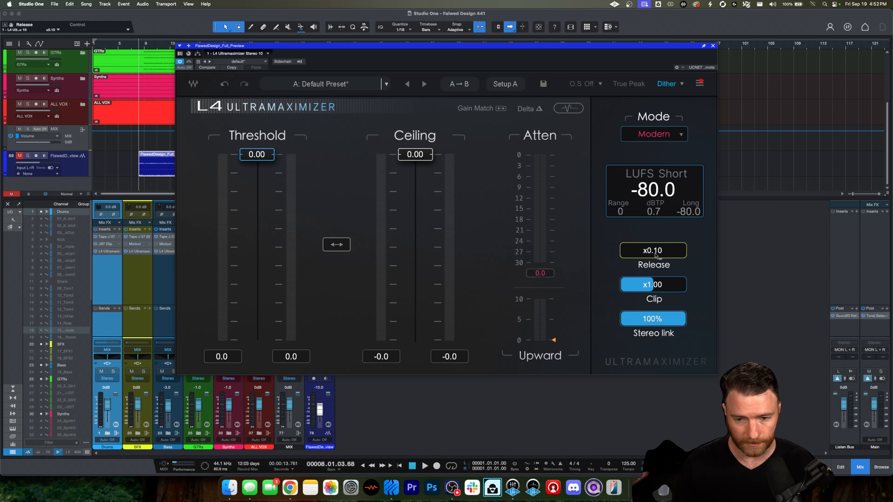
pyautogui.keyDown('alt'); pyautogui.click(671, 256); pyautogui.keyUp('alt')
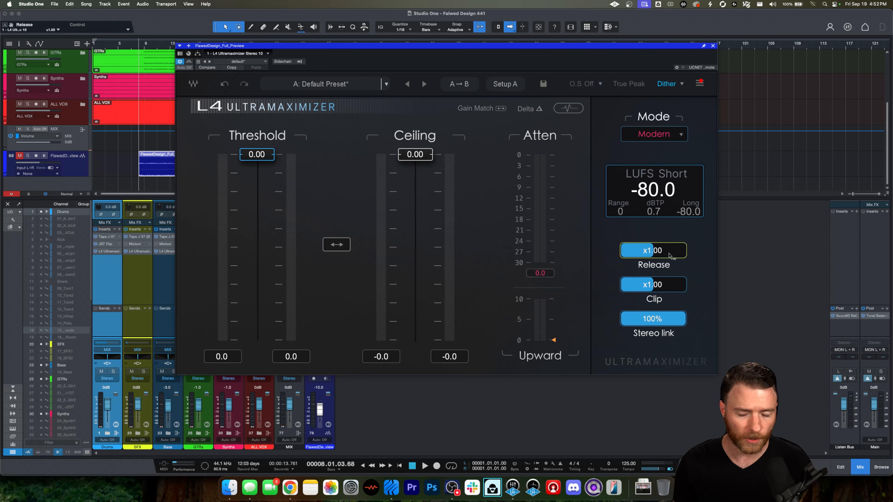
pyautogui.moveTo(670, 255); pyautogui.dragTo(707, 255)
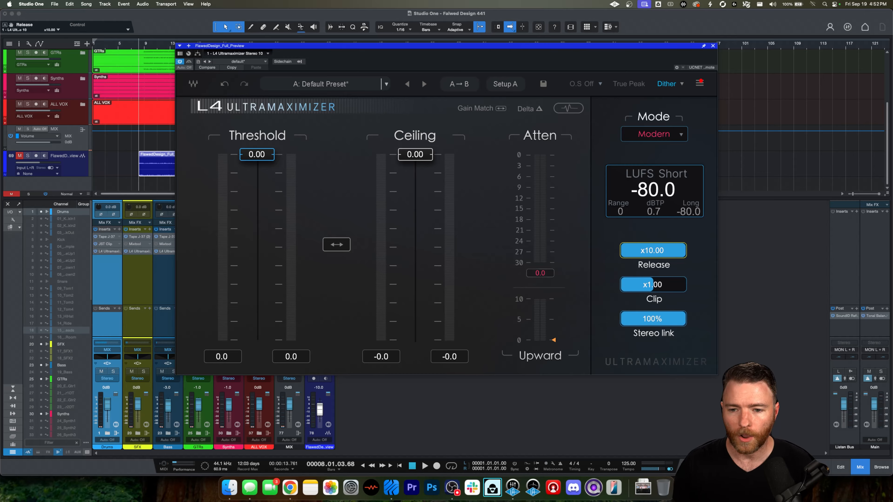
pyautogui.keyDown('alt'); pyautogui.click(671, 253); pyautogui.keyUp('alt')
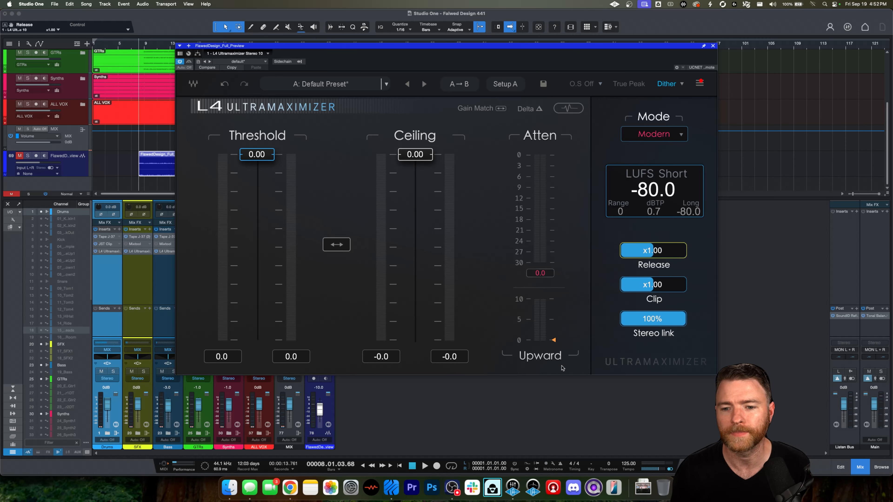
# - Try the Clip amount at x0.10 and x10.00, reset it to x1.00, and leave Stereo link at 100%
pyautogui.keyDown('alt'); pyautogui.click(656, 285); pyautogui.keyUp('alt')
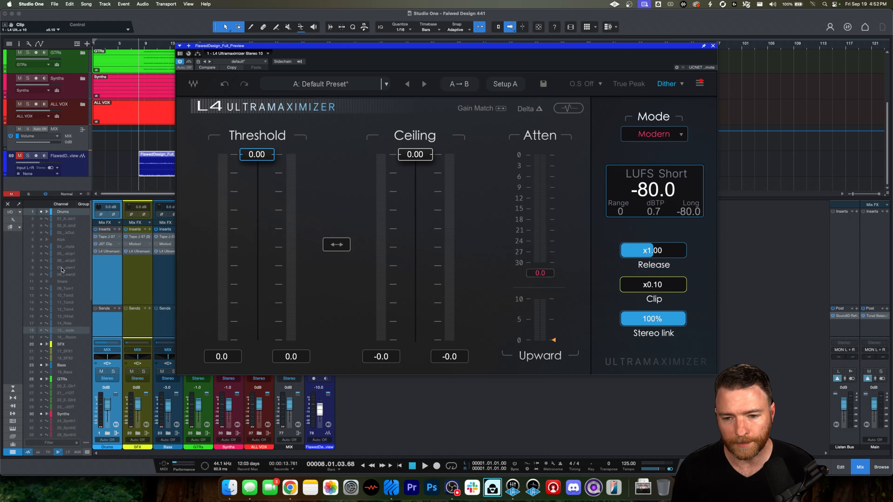
pyautogui.keyDown('alt'); pyautogui.click(661, 291); pyautogui.keyUp('alt')
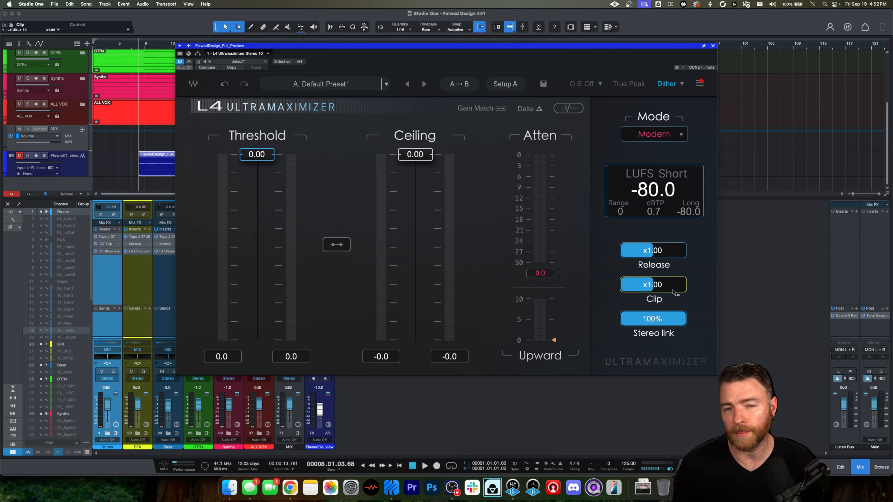
pyautogui.moveTo(657, 285); pyautogui.dragTo(689, 285)
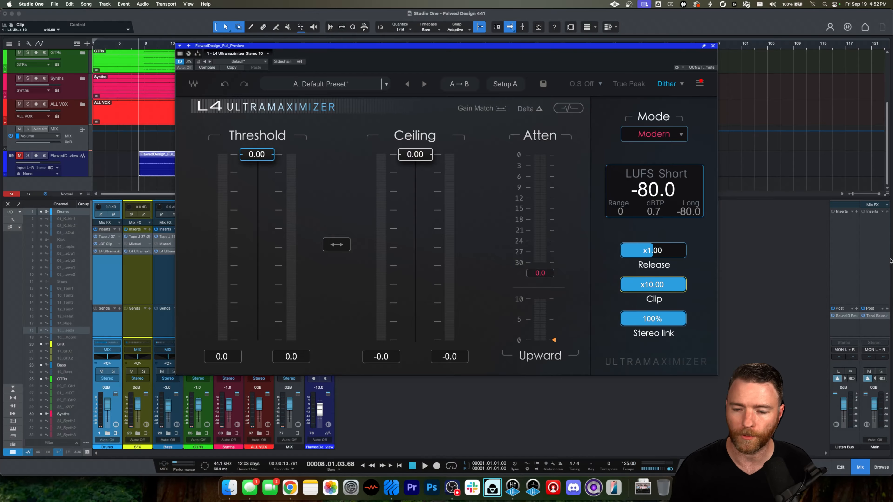
pyautogui.keyDown('alt'); pyautogui.click(680, 292); pyautogui.keyUp('alt')
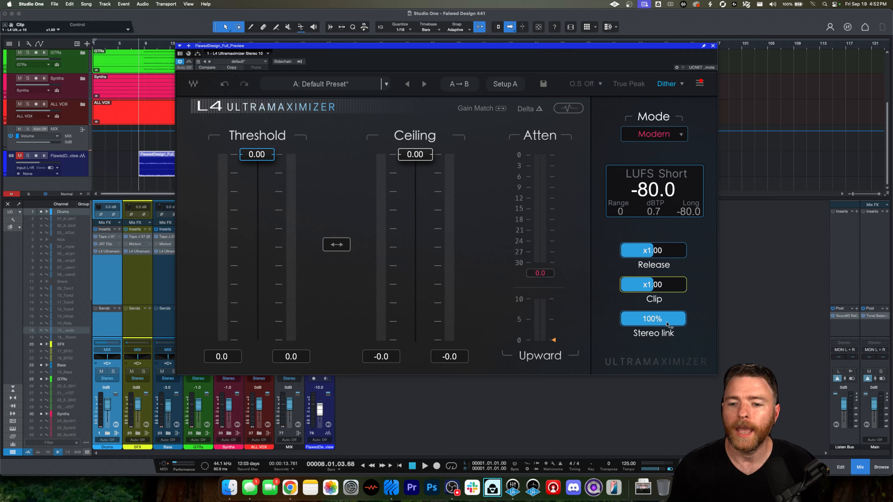
pyautogui.moveTo(670, 326); pyautogui.dragTo(853, 342)
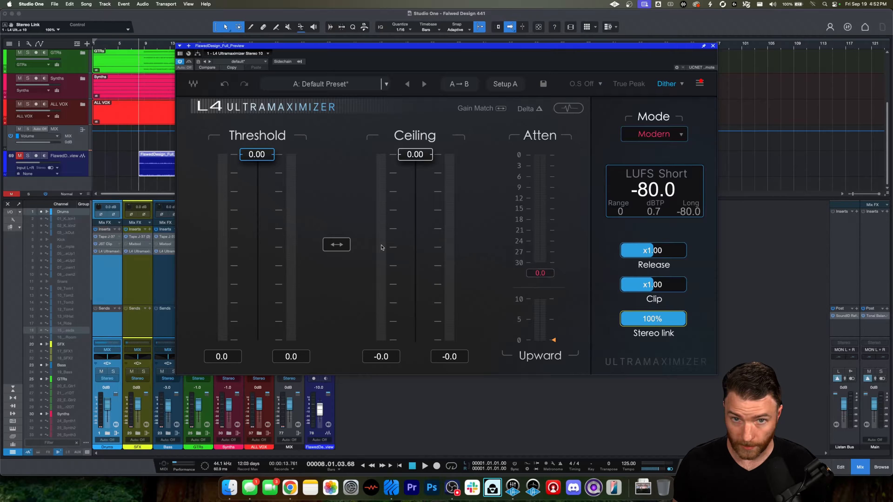
pyautogui.moveTo(656, 328); pyautogui.dragTo(891, 364)
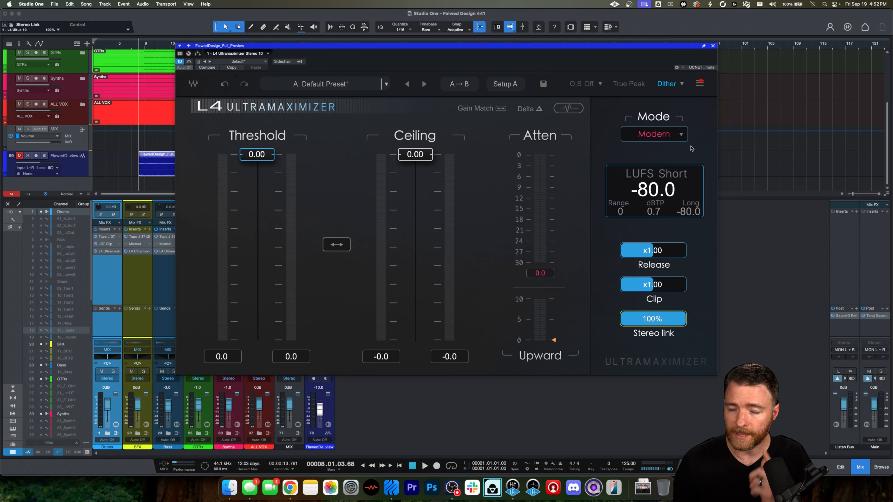
# - Try the L2 limiting mode and switch the mode back to Modern
pyautogui.click(681, 135)
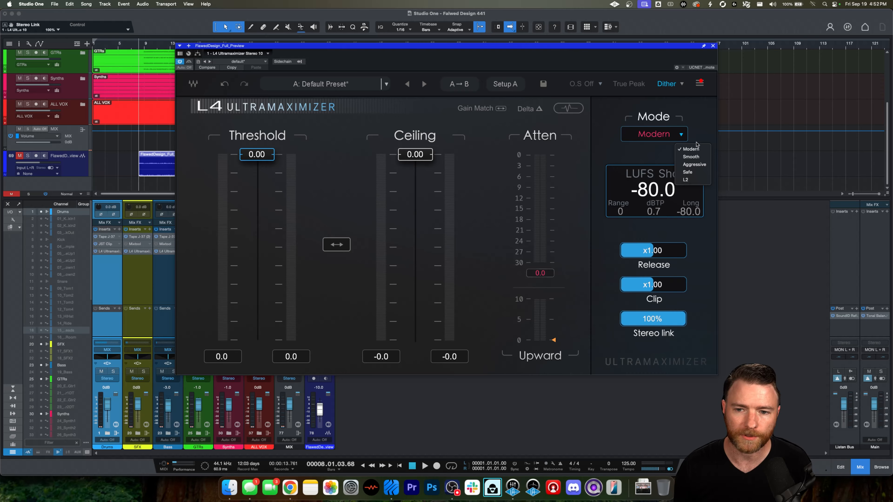
pyautogui.click(697, 179)
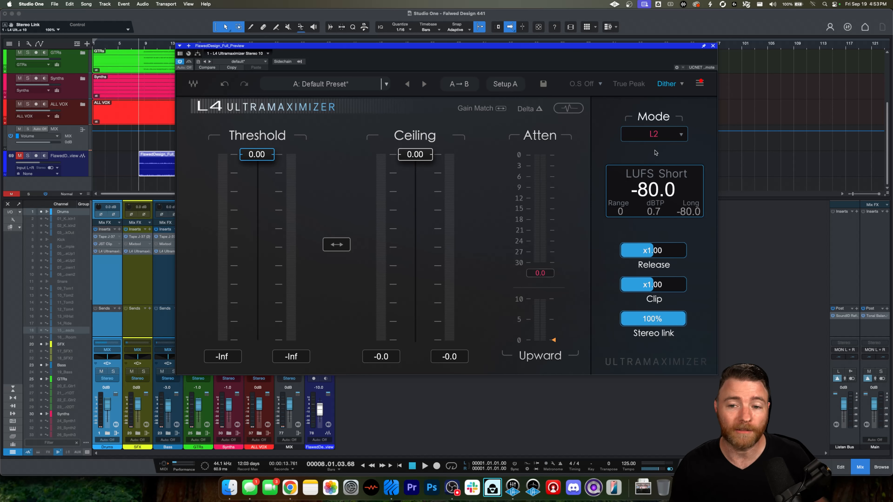
pyautogui.click(681, 135)
pyautogui.click(691, 149)
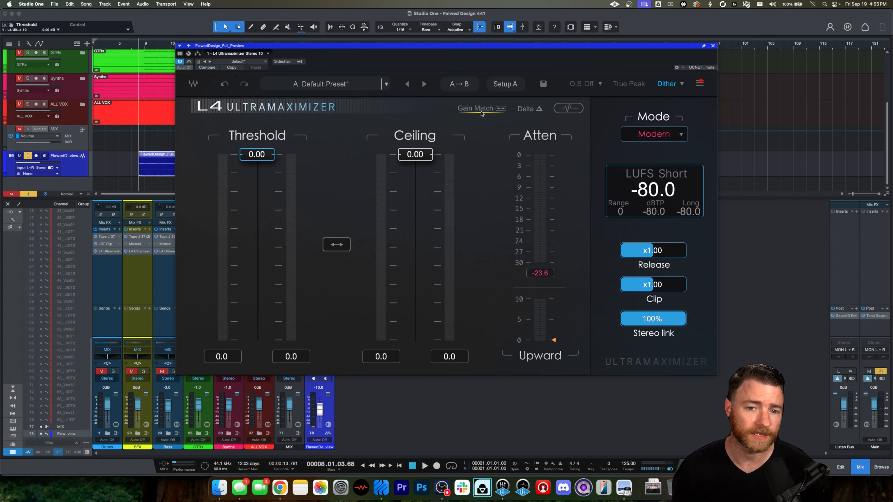
# - Turn Gain Match on and off again, and try the Delta option, leaving both disabled
pyautogui.click(481, 111)
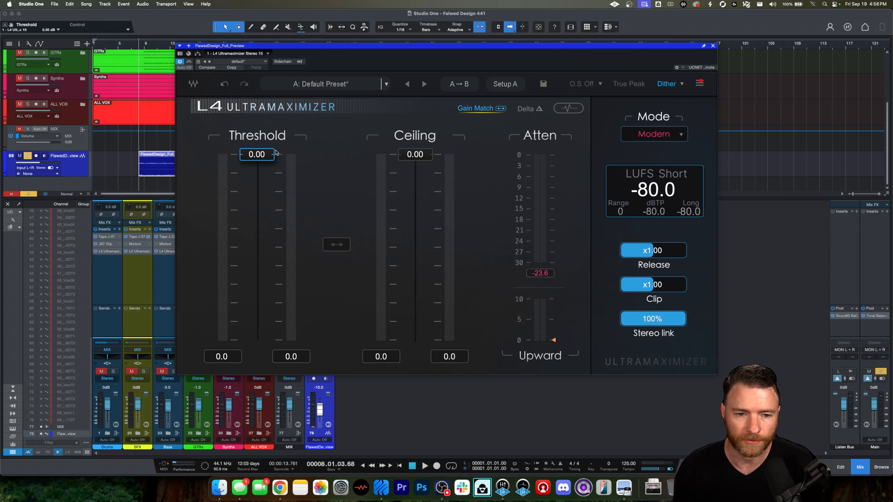
pyautogui.click(491, 115)
pyautogui.click(533, 109)
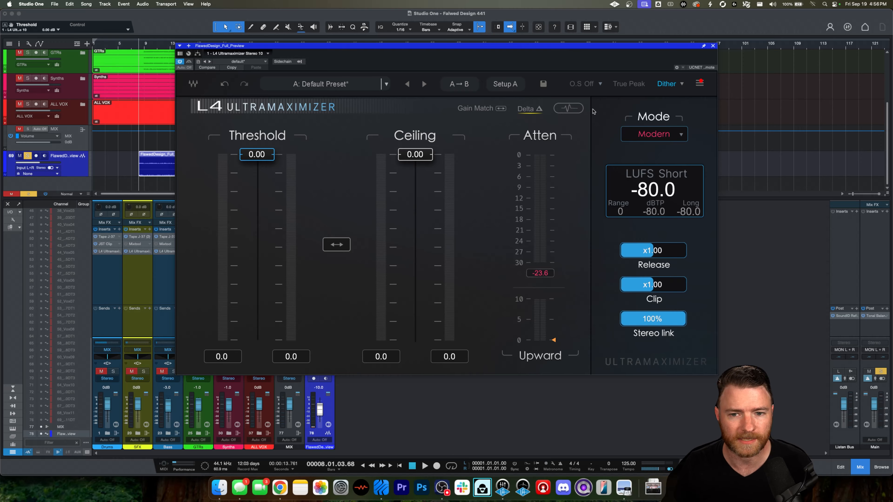
# - In the waveform view, set the threshold to about -2.34, the upward level to 9.3 and the ceiling to about -4.94
pyautogui.click(570, 109)
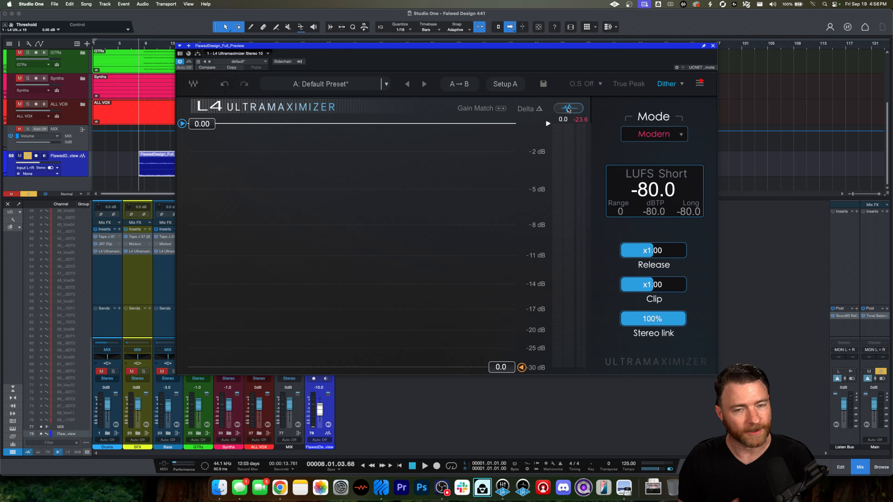
pyautogui.moveTo(182, 123); pyautogui.dragTo(181, 190)
pyautogui.moveTo(522, 368); pyautogui.dragTo(522, 330)
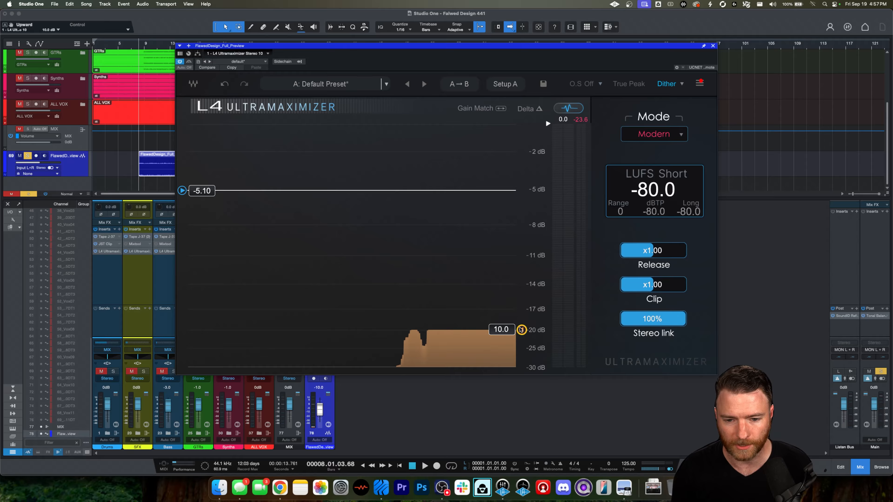
pyautogui.moveTo(521, 330); pyautogui.dragTo(522, 332)
pyautogui.moveTo(182, 191); pyautogui.dragTo(182, 156)
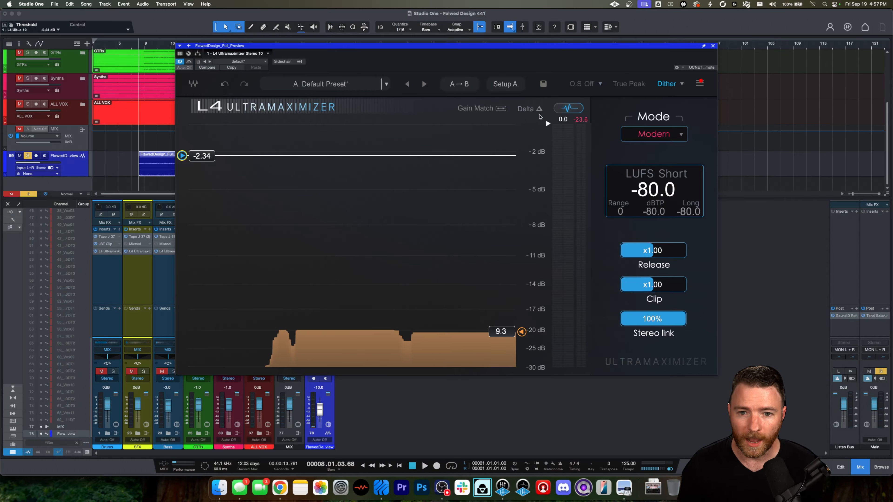
pyautogui.moveTo(548, 123); pyautogui.dragTo(547, 189)
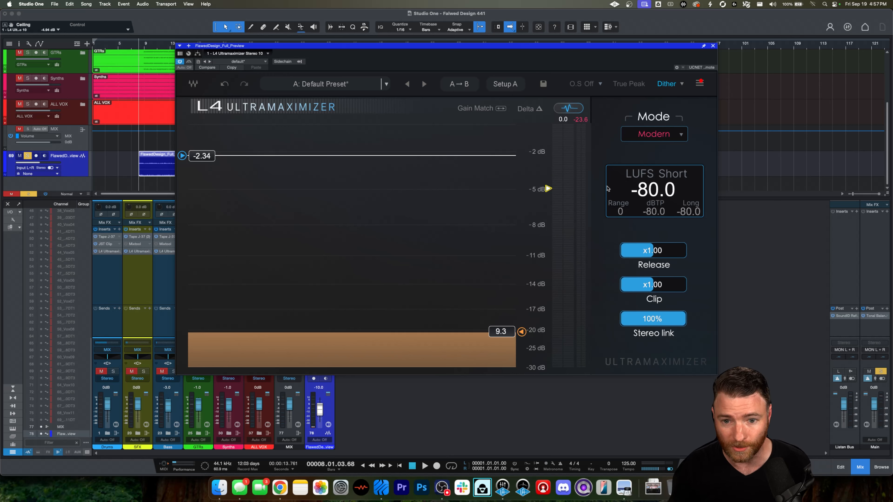
# - Switch back and forth between the fader view and the waveform view, ending on the fader view
pyautogui.click(569, 108)
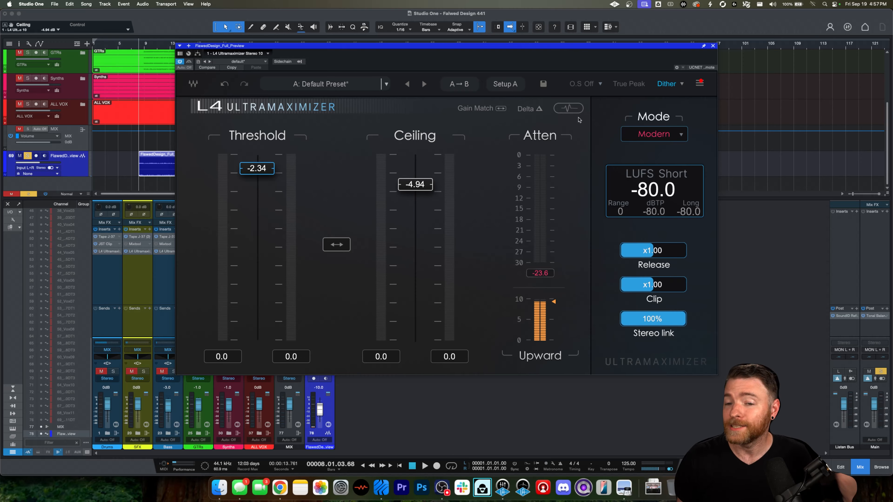
pyautogui.click(574, 108)
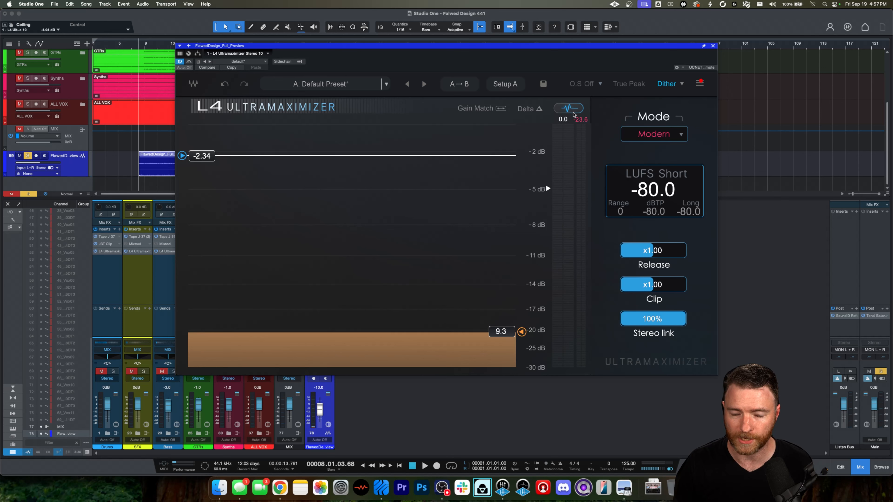
pyautogui.click(573, 112)
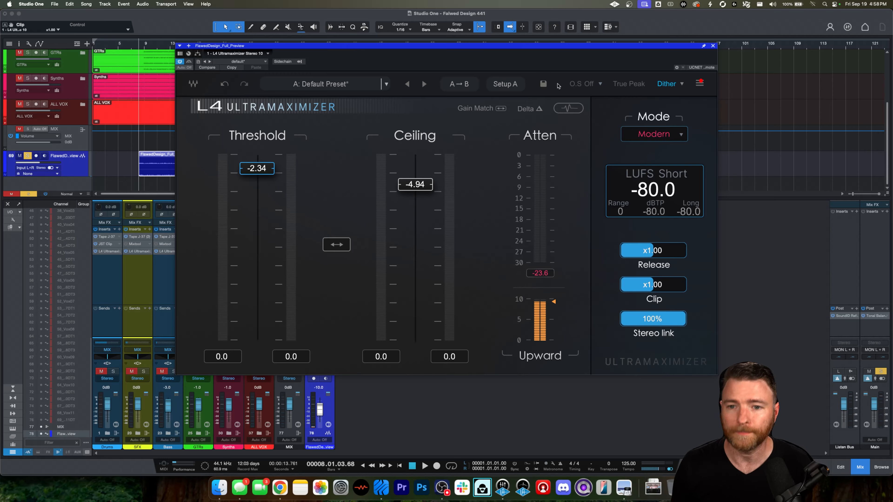
# - View the oversampling options while keeping them off, and turn True Peak on and back off
pyautogui.click(600, 85)
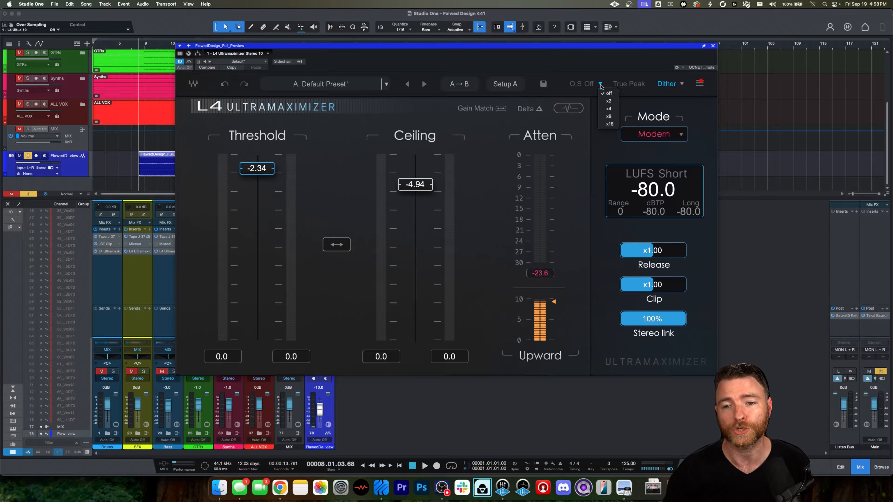
pyautogui.click(610, 75)
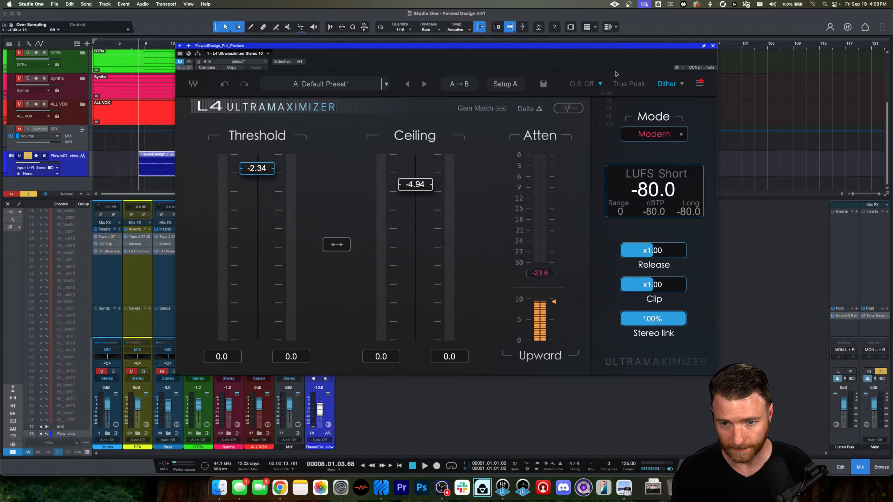
pyautogui.click(625, 85)
pyautogui.click(632, 86)
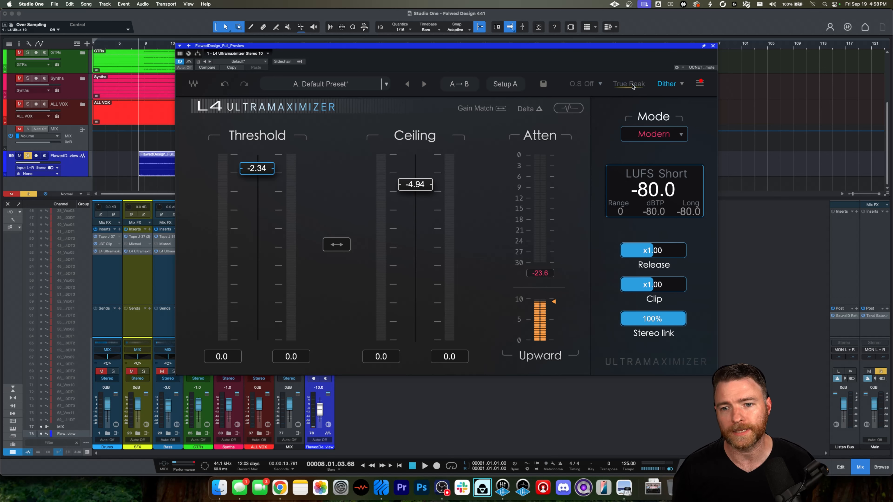
# - Toggle Dither and set its options to 24 Bits quantize, Type1 dither and None for shaping
pyautogui.click(669, 86)
pyautogui.click(668, 86)
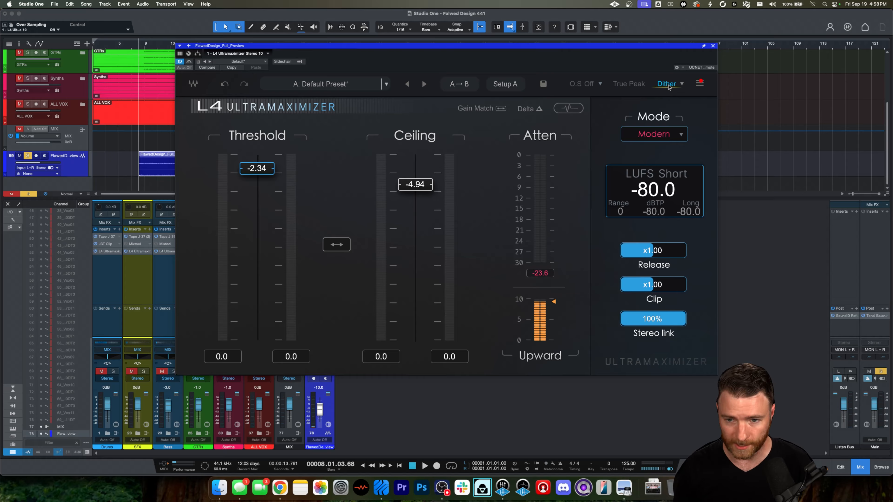
pyautogui.click(682, 84)
pyautogui.click(671, 126)
pyautogui.click(671, 127)
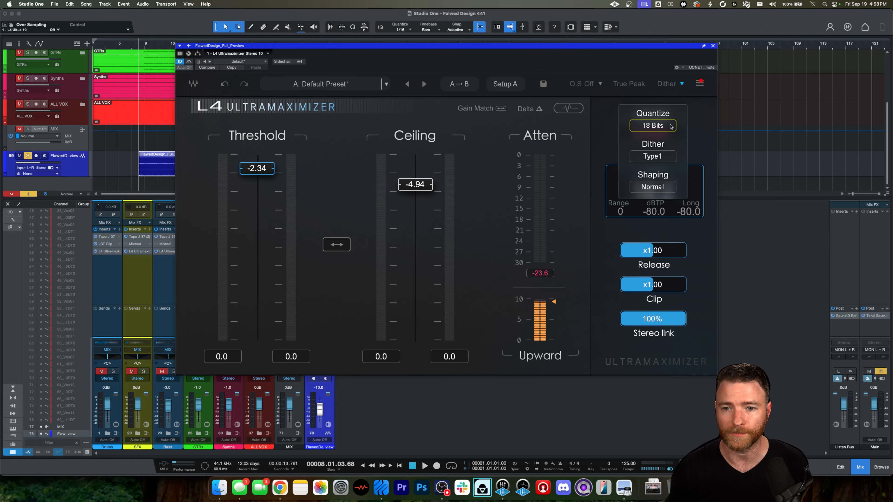
pyautogui.click(671, 126)
pyautogui.click(670, 157)
pyautogui.click(670, 157)
pyautogui.click(667, 188)
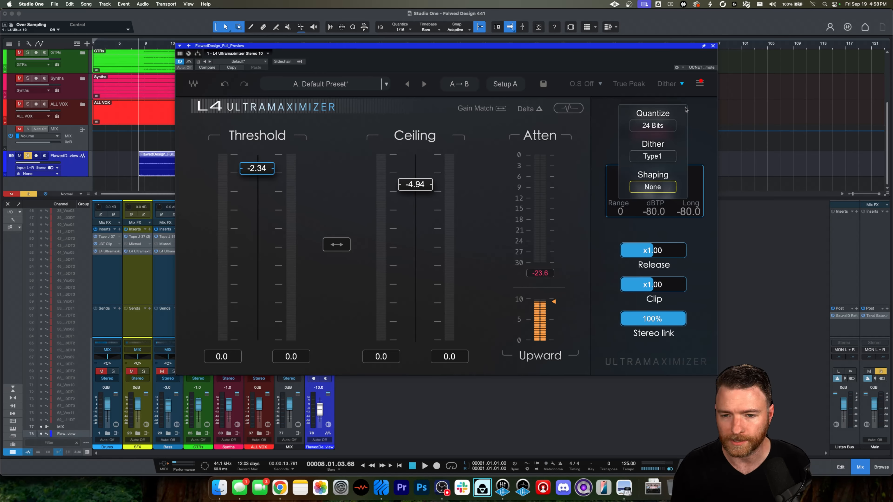
# - Close the dither options and plugin window, remove the L4 Ultramaximizer from the FlawedDesign_Full_Preview channel, and unsolo and mute that channel
pyautogui.click(679, 98)
pyautogui.click(674, 83)
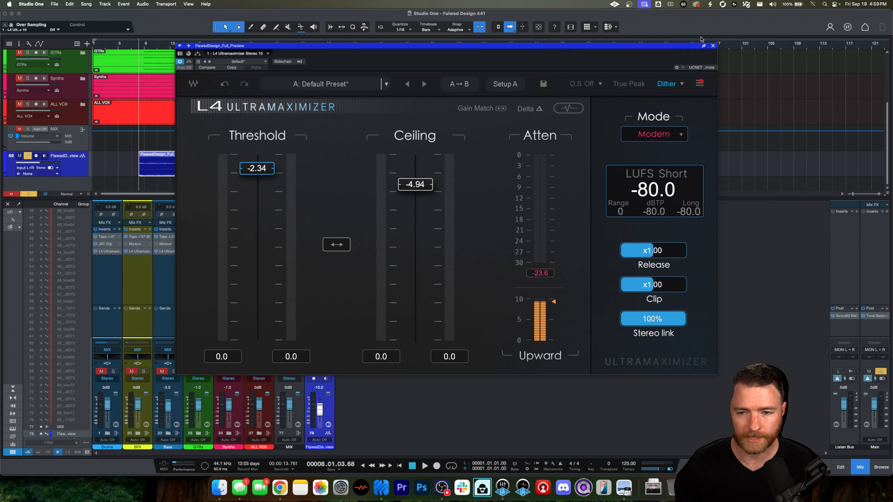
pyautogui.click(714, 47)
pyautogui.click(331, 230)
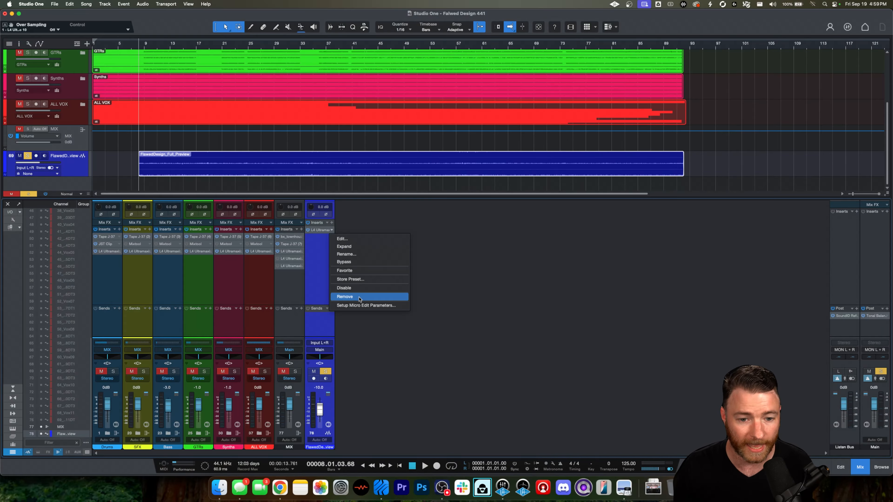
pyautogui.click(359, 299)
pyautogui.click(325, 371)
pyautogui.click(313, 371)
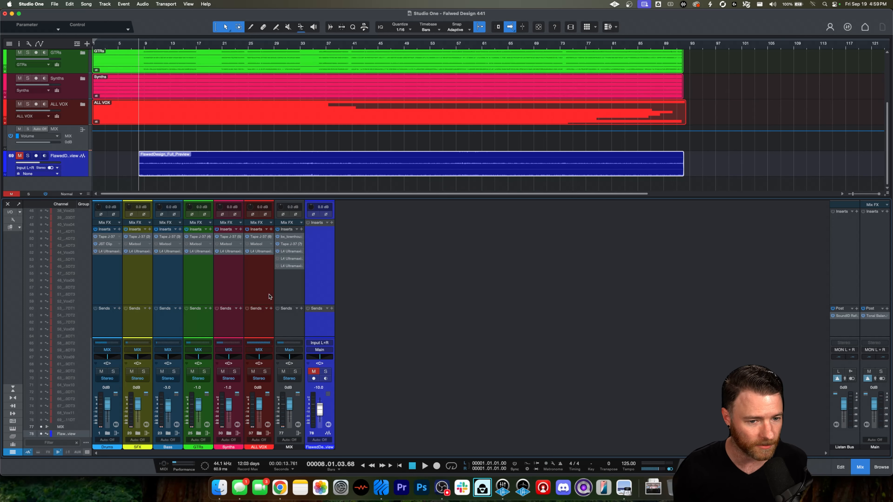
# - Highlight the mixer channels from Drums through MIX, the MIX channel alone, and finally the group channels from Drums through ALL VOX
pyautogui.click(295, 294)
pyautogui.click(112, 297)
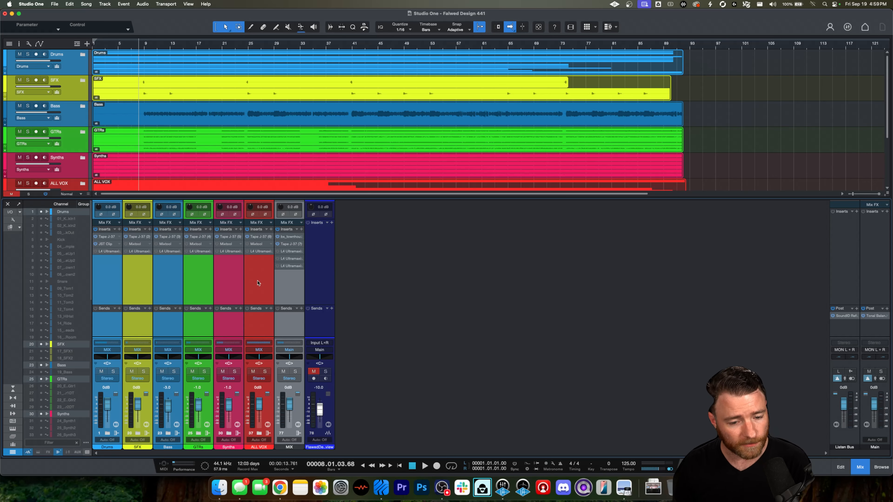
pyautogui.click(286, 284)
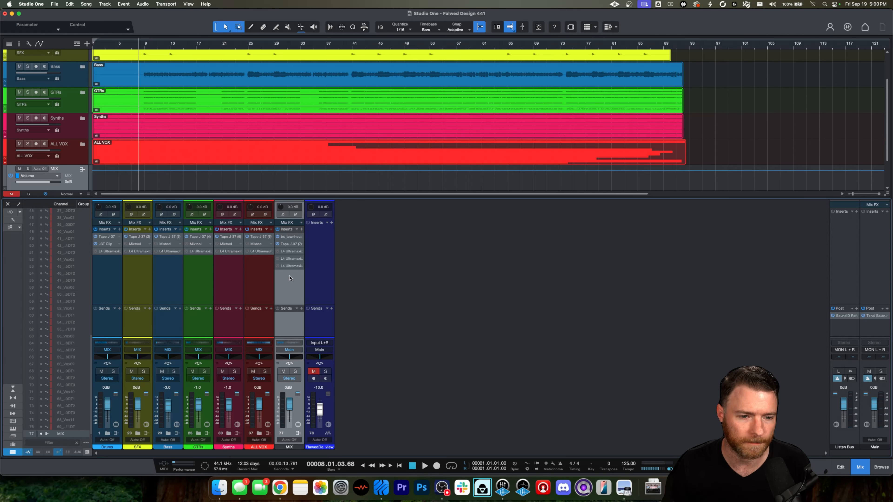
pyautogui.click(101, 290)
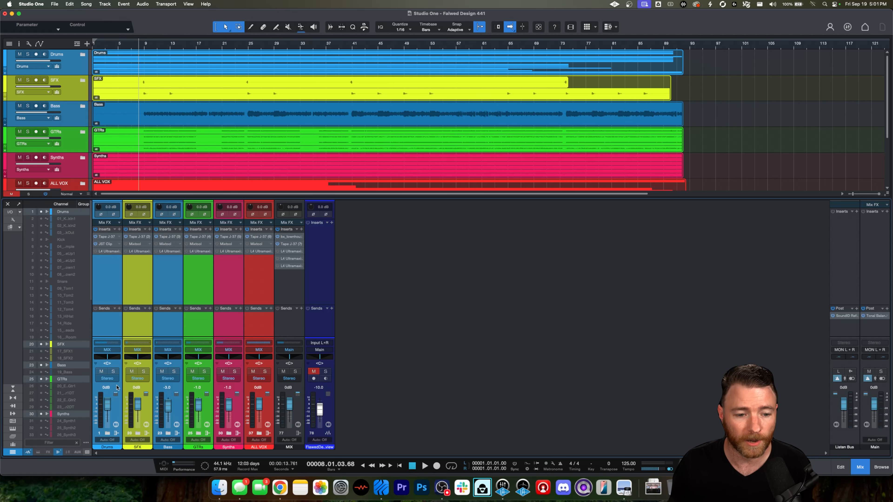
# - Expand the SFX folder's channels, inspect 17_SFX1 and 18_SFX2 alongside their SFX bus, and collapse the folder again
pyautogui.click(144, 372)
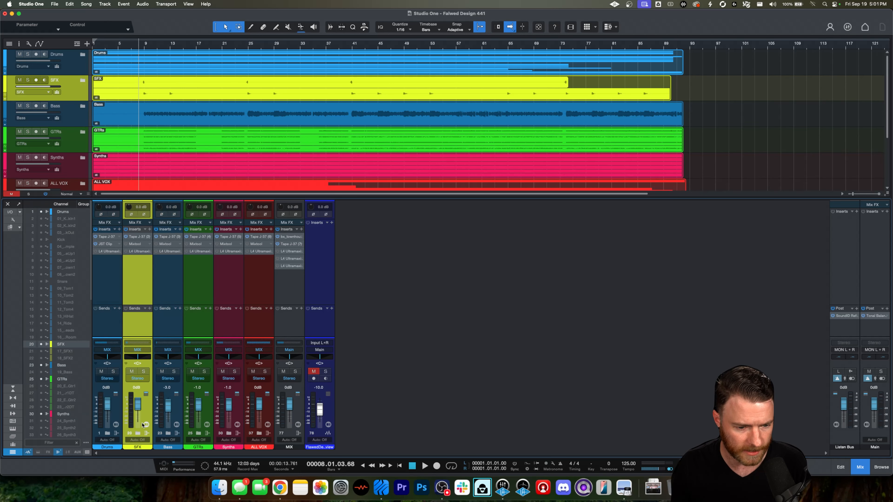
pyautogui.click(137, 434)
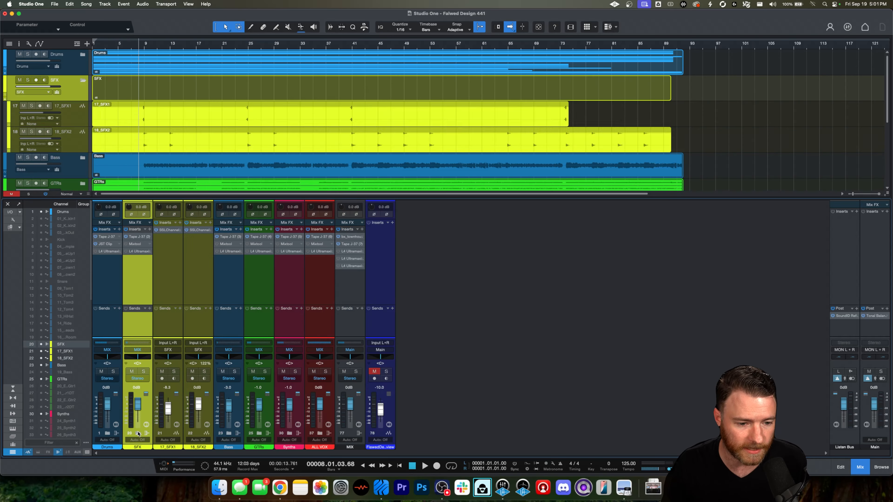
pyautogui.click(172, 279)
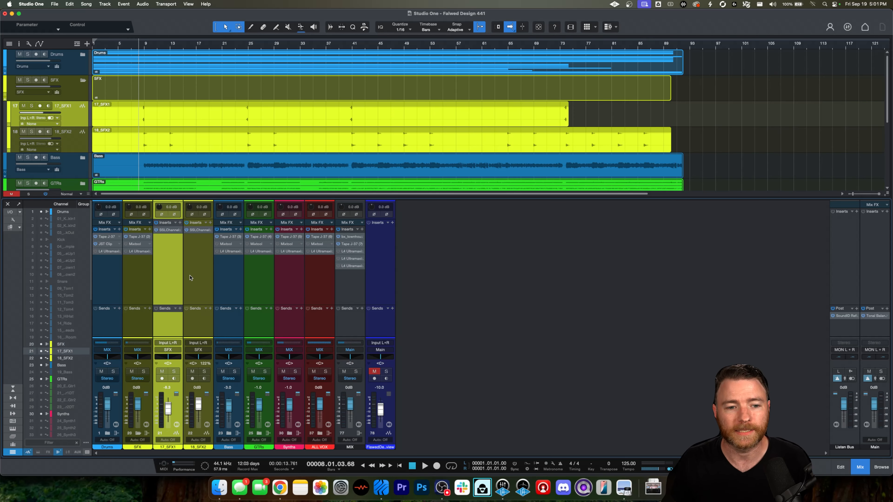
pyautogui.click(197, 274)
pyautogui.keyDown('shift'); pyautogui.click(180, 276); pyautogui.keyUp('shift')
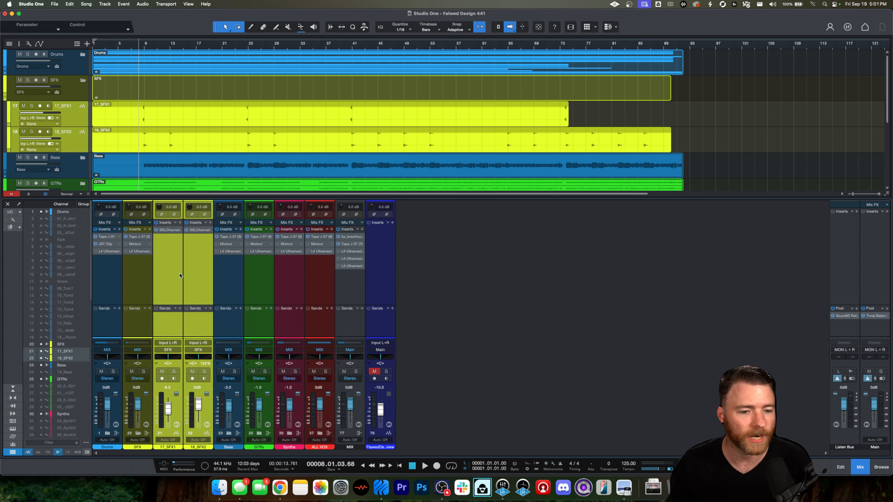
pyautogui.click(131, 279)
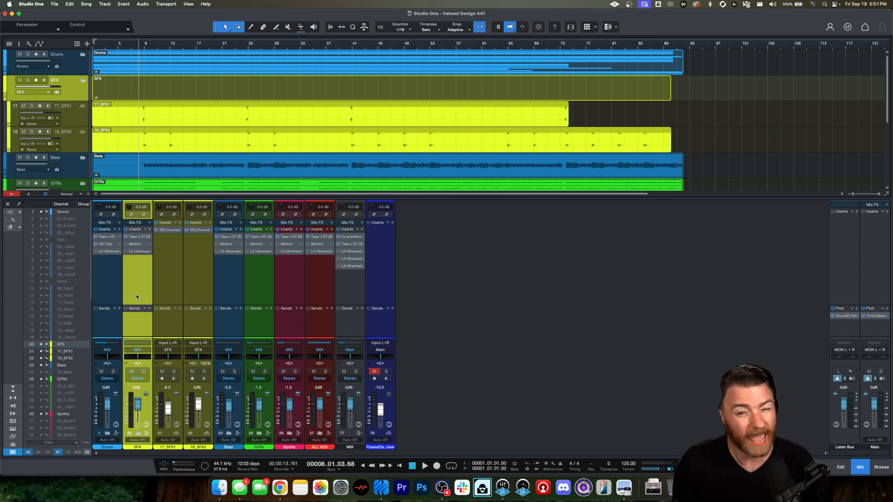
pyautogui.click(138, 434)
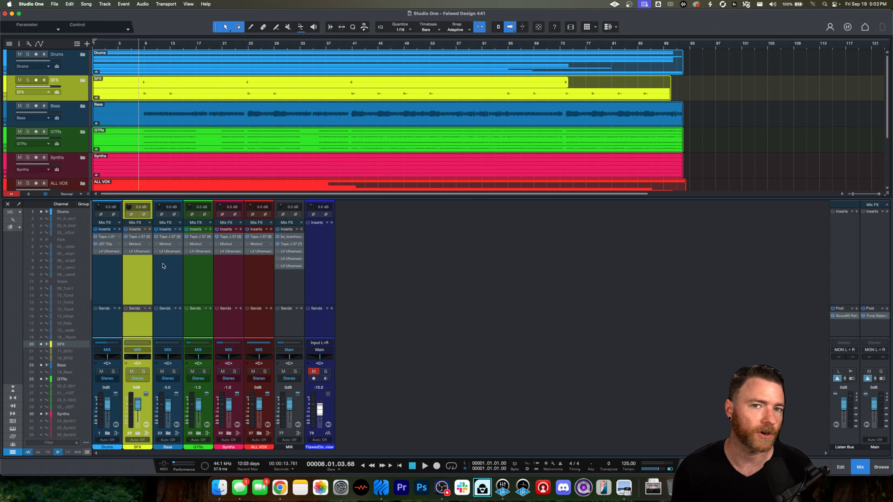
# - Play the full mix from bar 8 and stop playback
pyautogui.press('space')
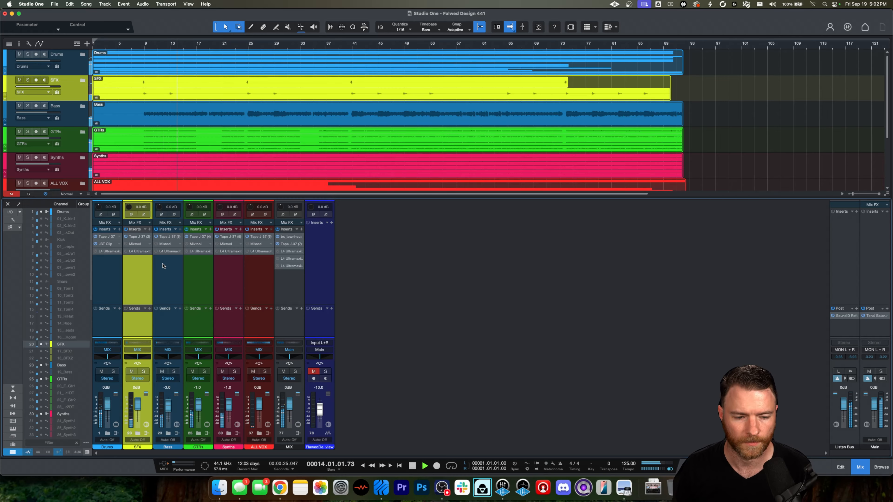
pyautogui.press('space')
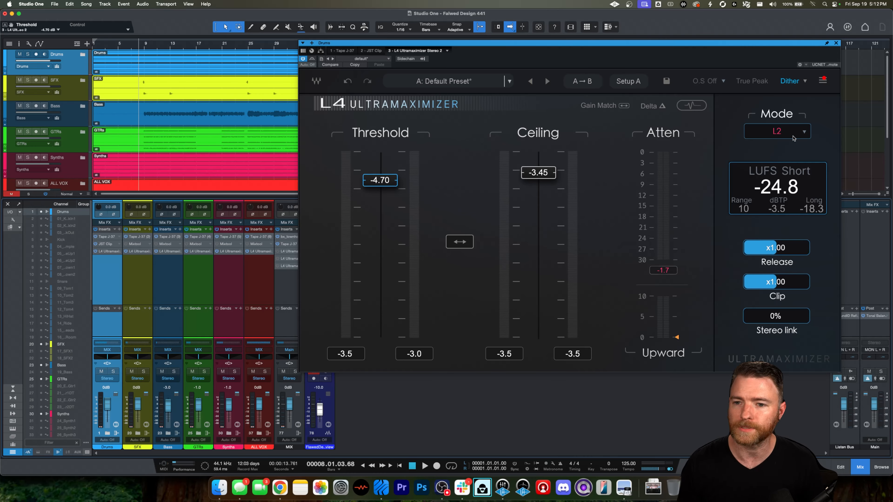
# - Solo the Drums channel and play it from bar 8 while comparing its L4 Ultramaximizer against bypass
pyautogui.click(112, 372)
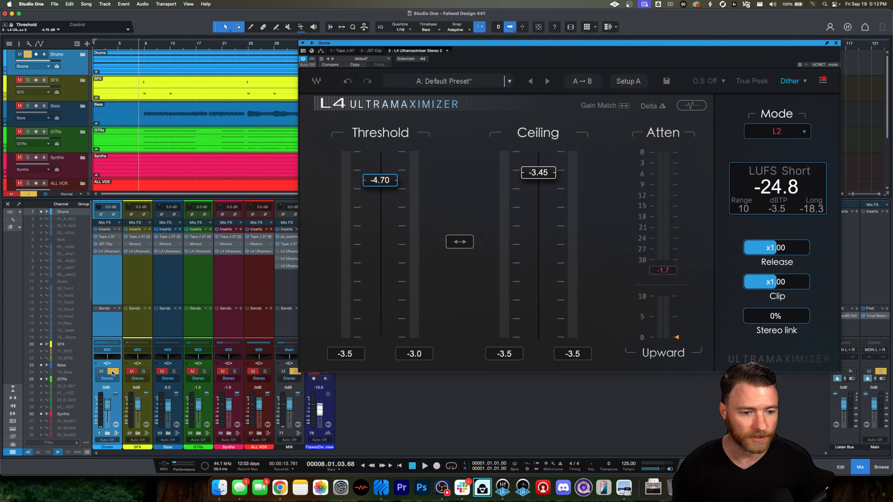
pyautogui.press('space')
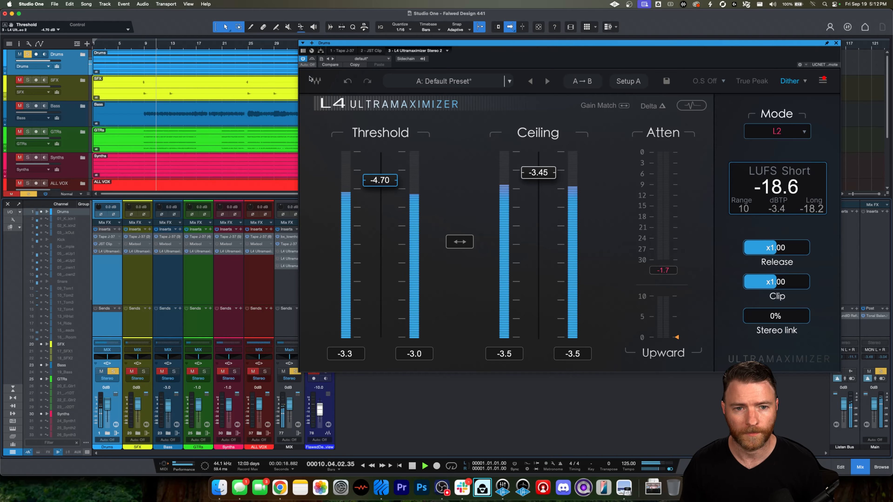
pyautogui.click(312, 59)
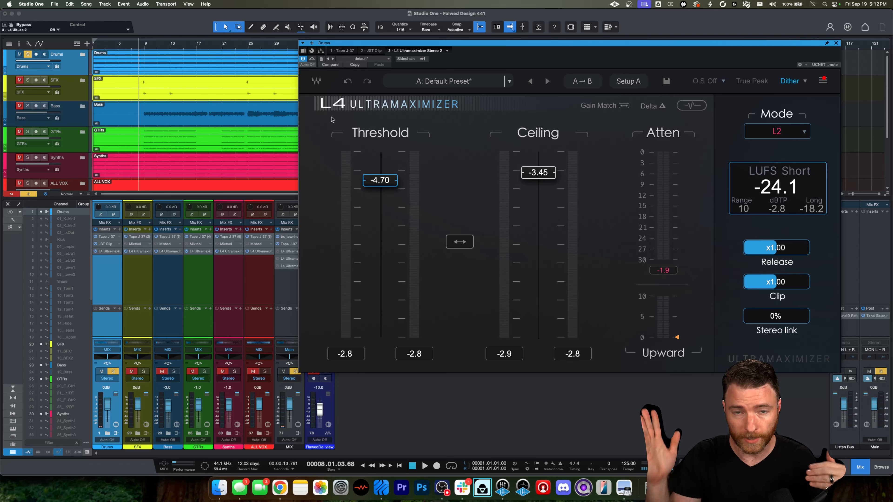
# - Open the L4 Ultramaximizer on the SFX channel, move the solo from Drums to SFX, and audition it
pyautogui.click(139, 251)
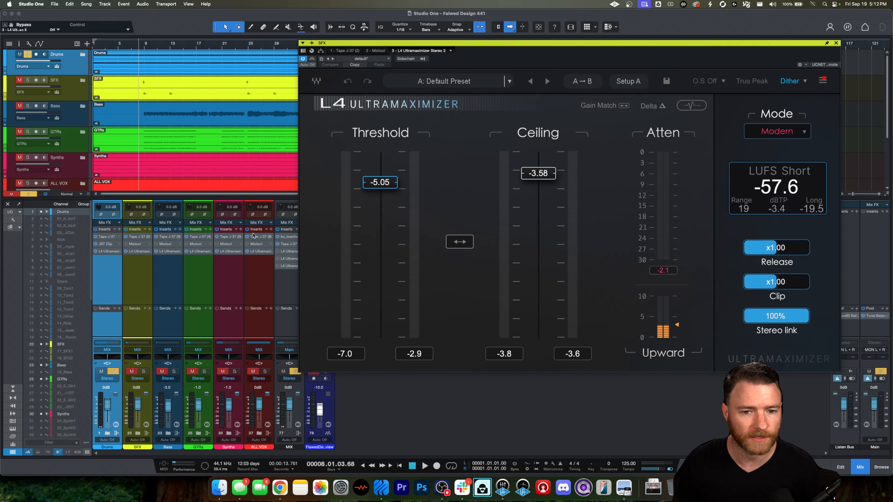
pyautogui.click(143, 371)
pyautogui.click(113, 372)
pyautogui.click(138, 289)
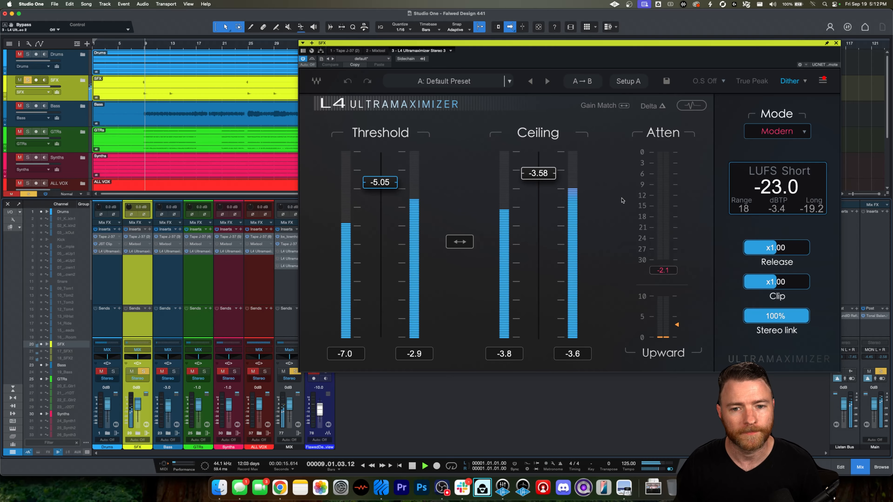
pyautogui.press('space')
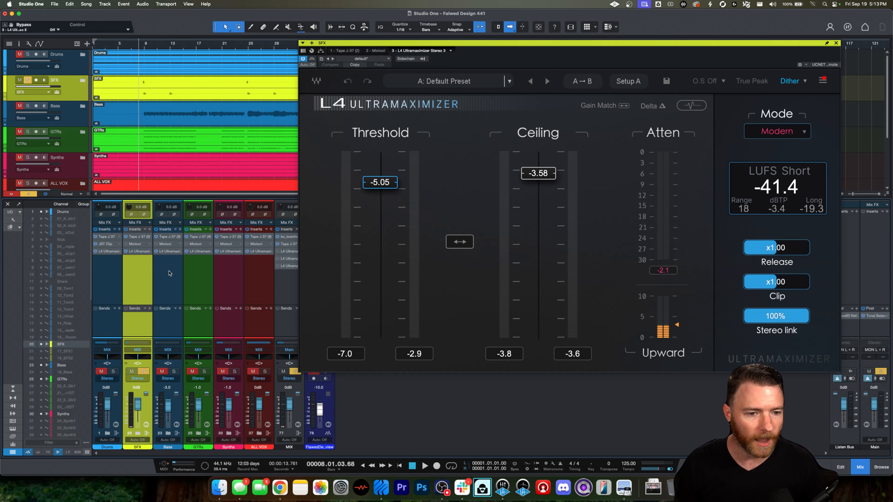
# - Open the L4 Ultramaximizer on the Bass channel, move the solo from SFX to Bass, and audition it
pyautogui.click(170, 251)
pyautogui.click(163, 372)
pyautogui.click(174, 371)
pyautogui.click(143, 371)
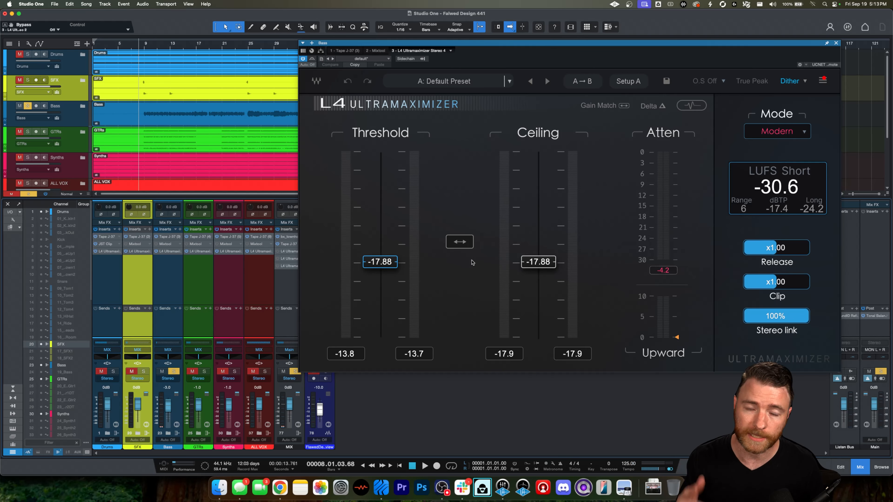
pyautogui.press('space')
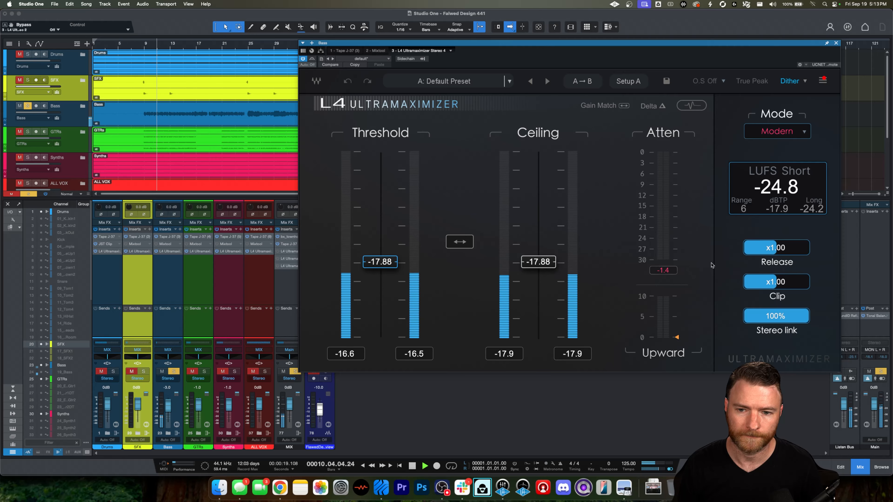
pyautogui.press('space')
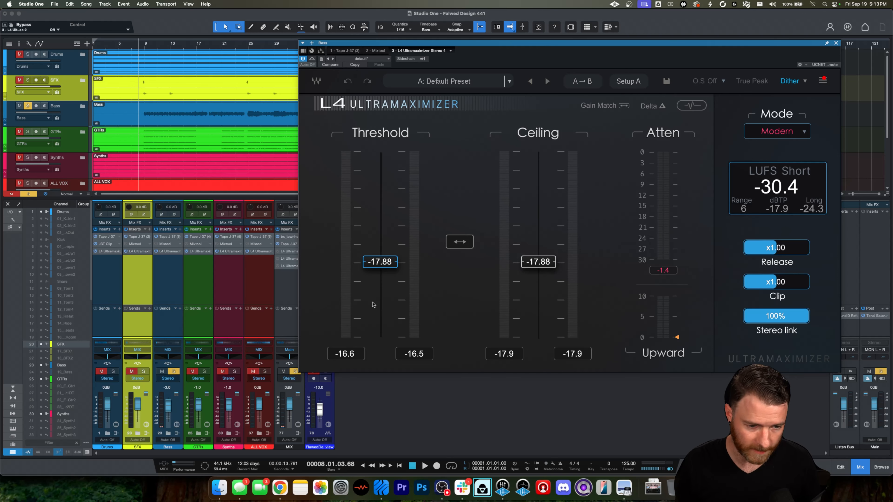
# - Open the GTRs channel's L4 Ultramaximizer, move the solo from Bass to GTRs, reset the attenuation peak reading, and audition it
pyautogui.click(197, 251)
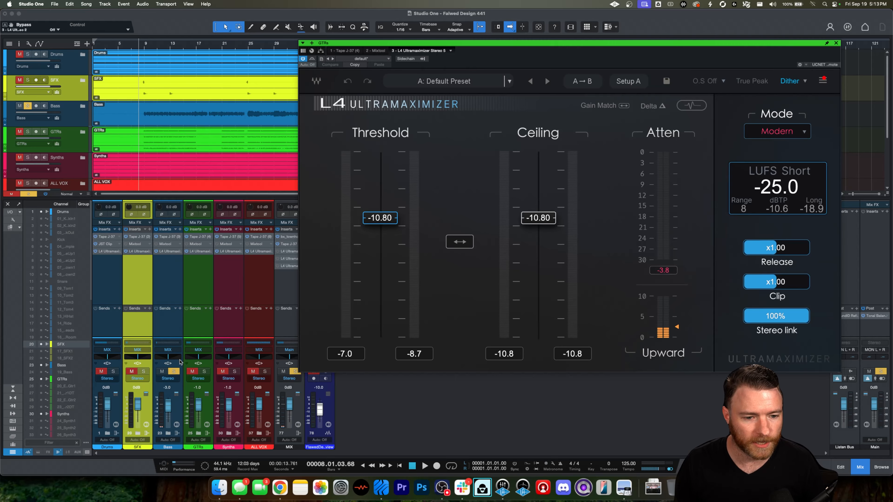
pyautogui.click(204, 372)
pyautogui.click(174, 371)
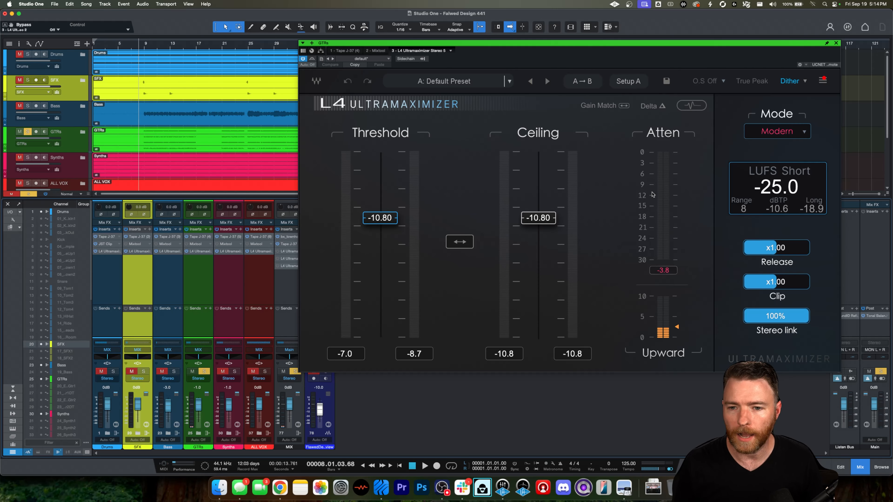
pyautogui.click(668, 272)
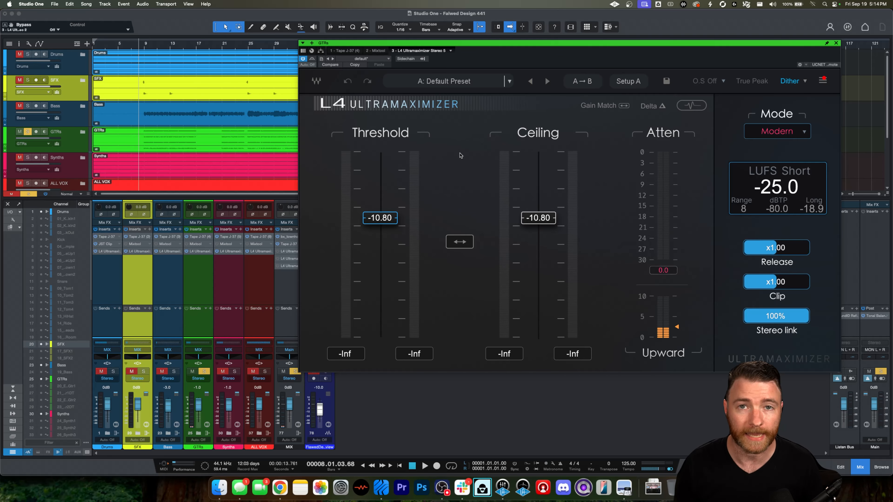
pyautogui.press('space')
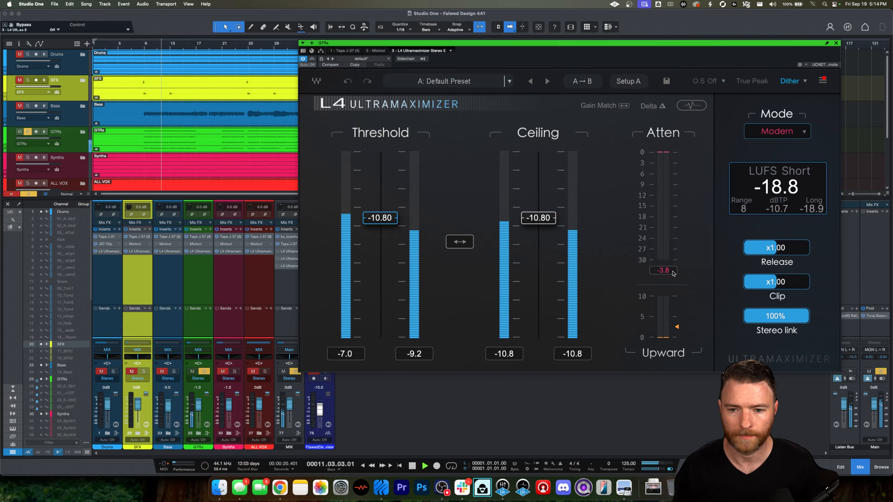
pyautogui.press('space')
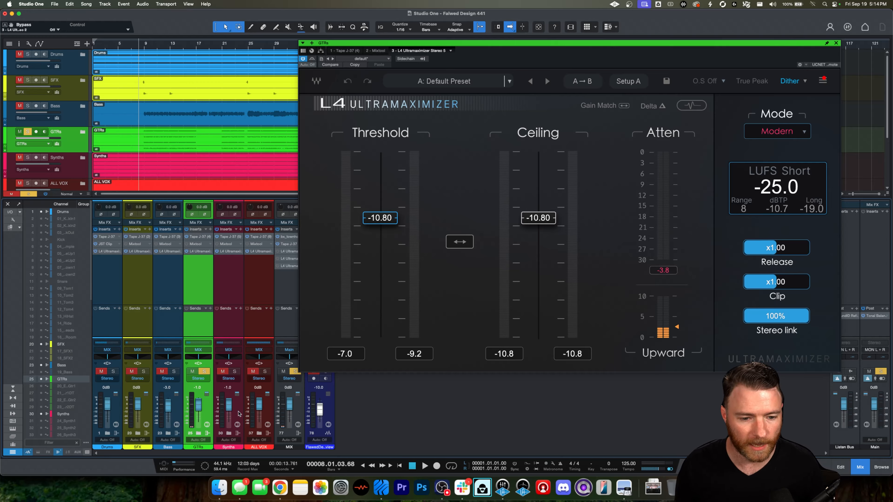
# - Move the solo from GTRs to Synths, open the Synths channel's L4 Ultramaximizer, and audition it
pyautogui.click(235, 371)
pyautogui.click(205, 372)
pyautogui.click(229, 252)
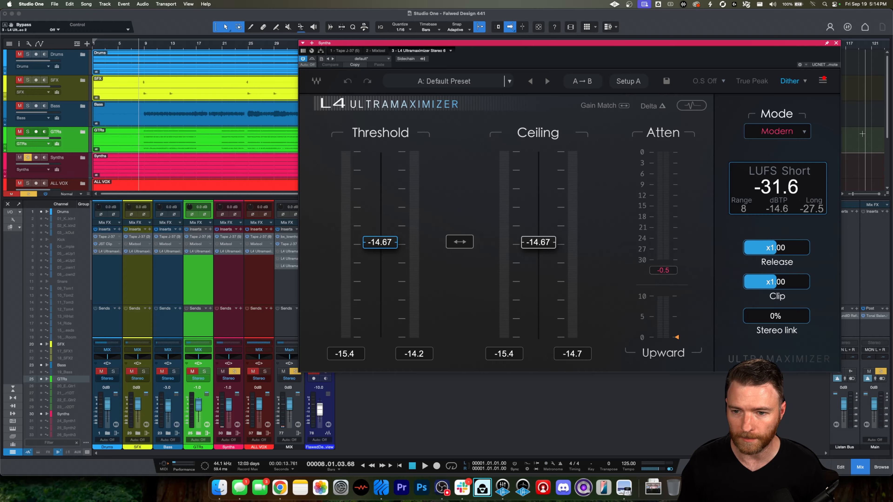
pyautogui.press('space')
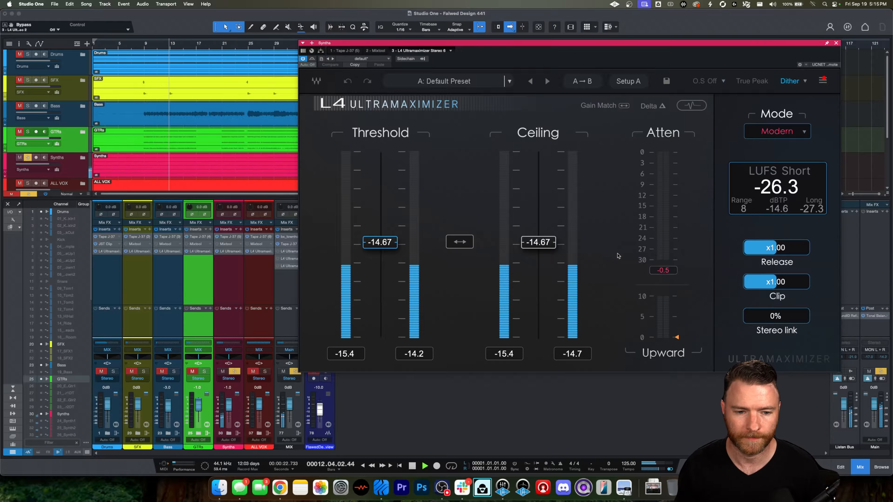
pyautogui.press('space')
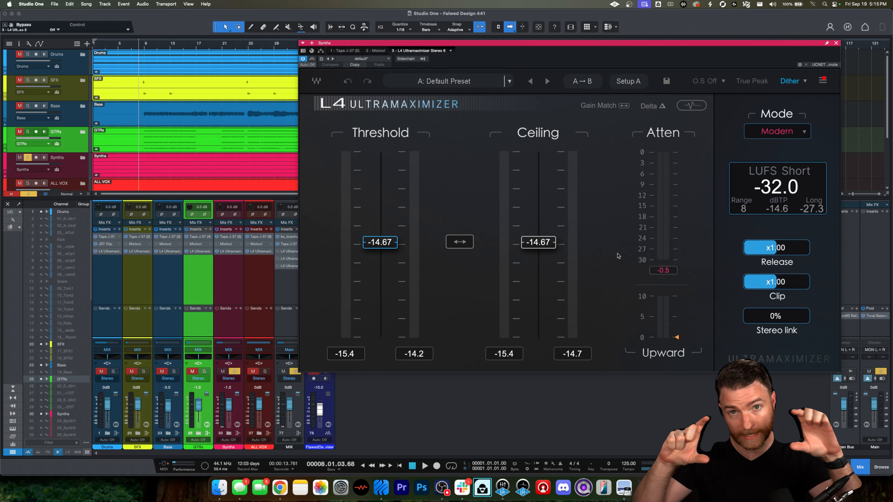
# - Open the ALL VOX channel's L4 Ultramaximizer, move the solo from Synths to ALL VOX, and audition it from bar 21
pyautogui.click(235, 371)
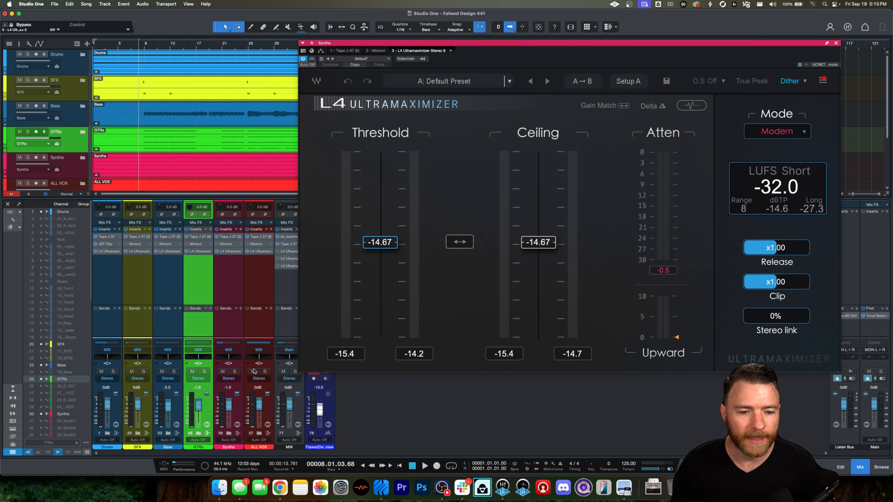
pyautogui.click(262, 252)
pyautogui.click(265, 371)
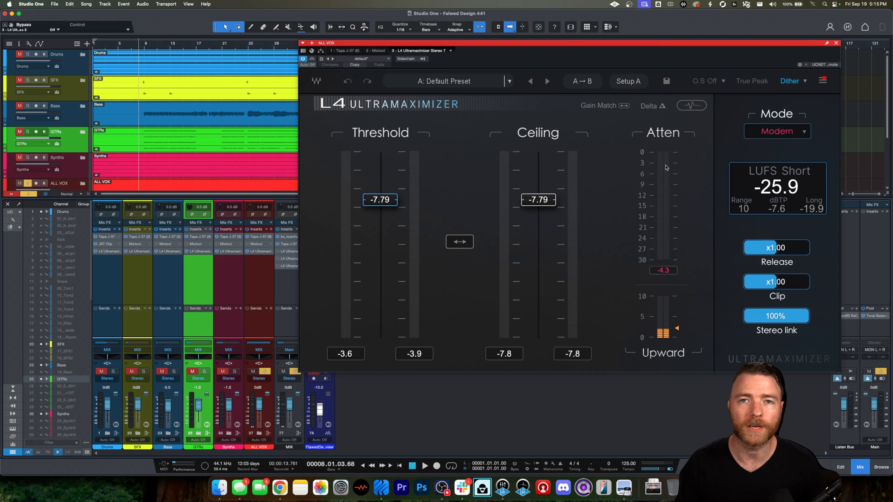
pyautogui.click(229, 47)
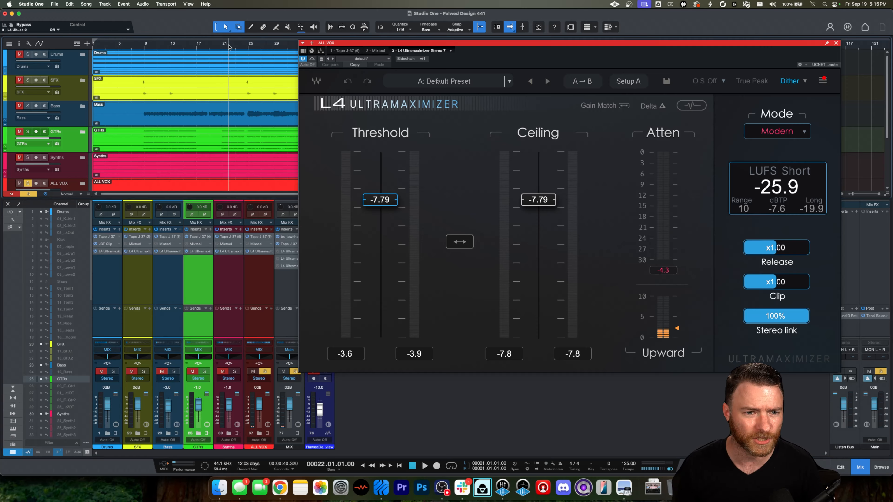
pyautogui.click(221, 47)
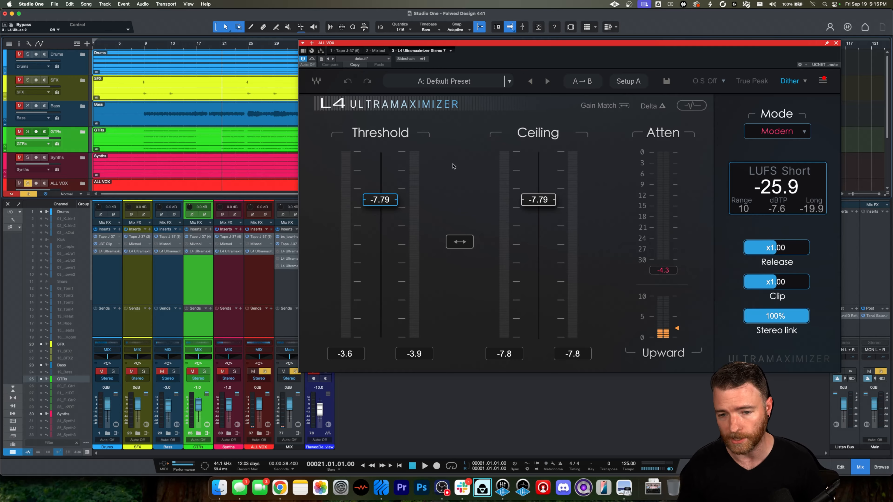
pyautogui.press('space')
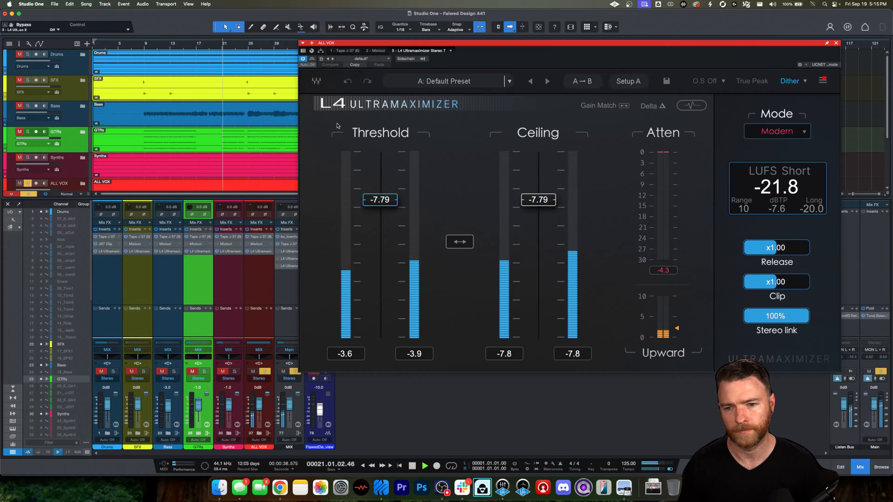
pyautogui.press('space')
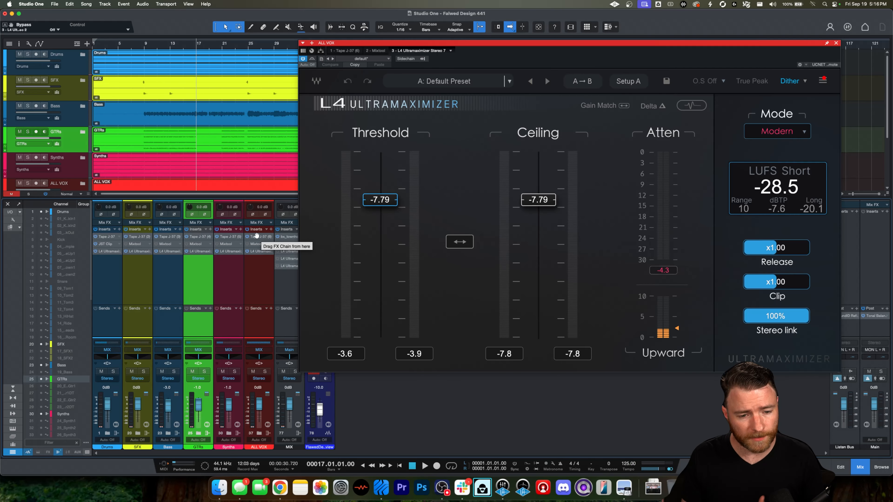
# - Select the Drums through ALL VOX channels and audition the mix with all their L4 Ultramaximizers off and on
pyautogui.click(249, 278)
pyautogui.keyDown('shift'); pyautogui.click(97, 284); pyautogui.keyUp('shift')
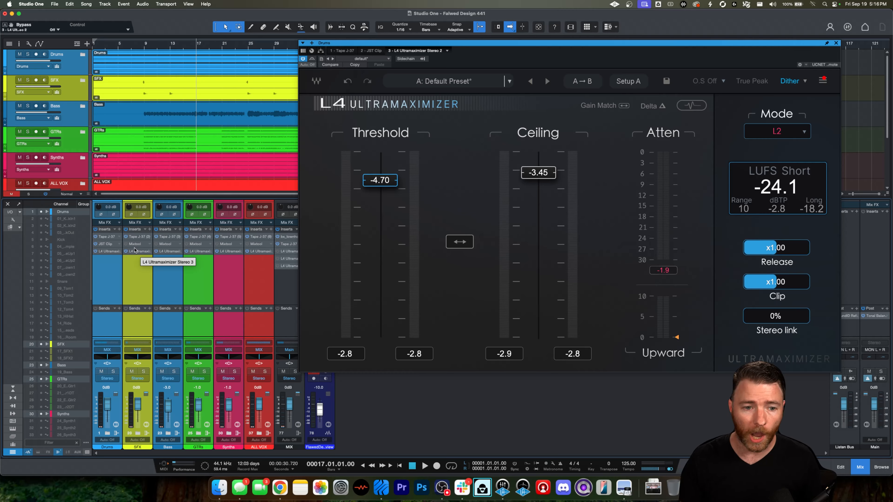
pyautogui.click(126, 252)
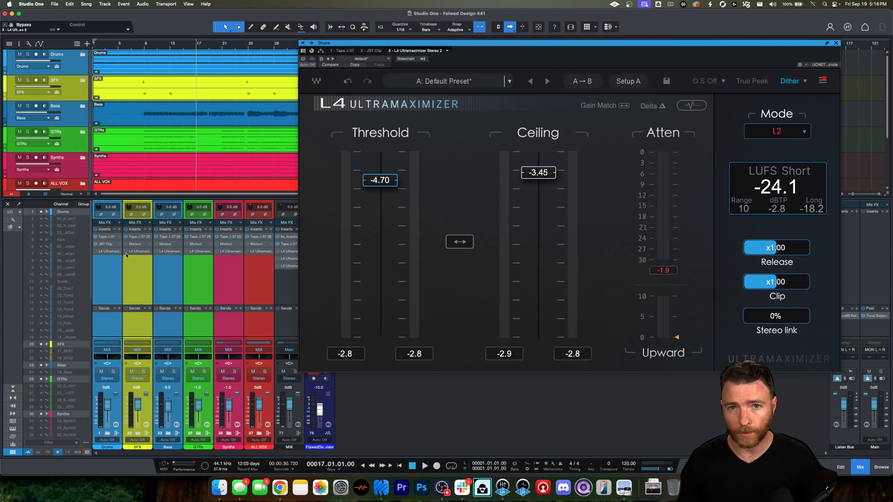
pyautogui.press('space')
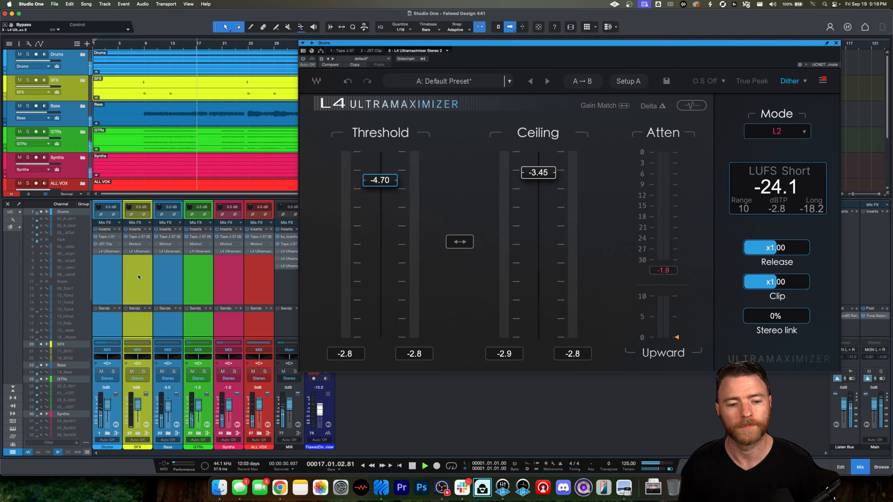
pyautogui.click(125, 252)
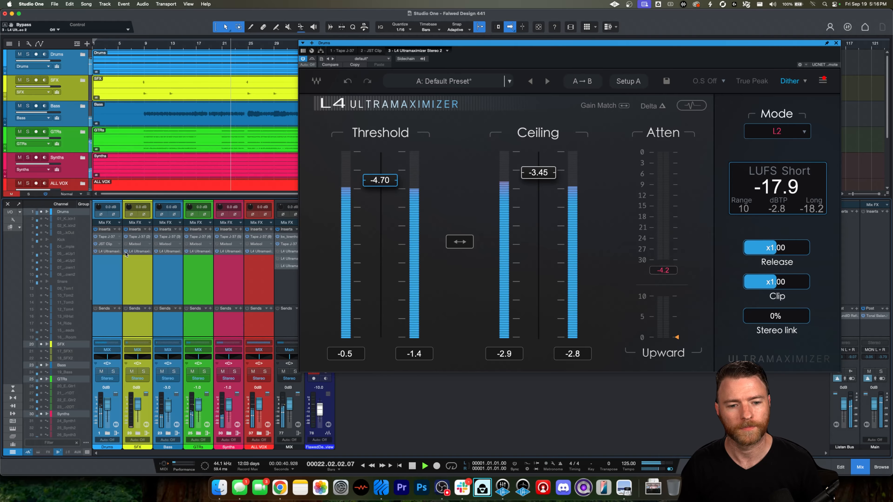
pyautogui.press('space')
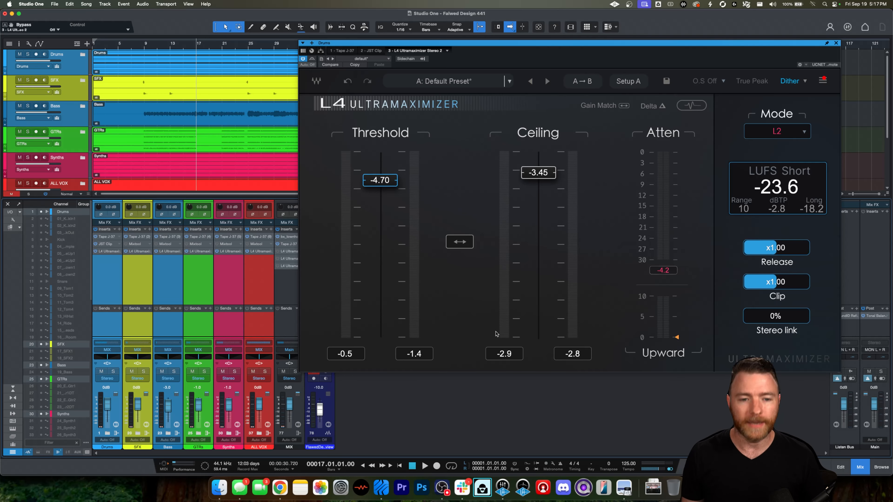
# - Open the first L4 Ultramaximizer on the MIX channel and compare the full mix with it bypassed and active
pyautogui.click(286, 252)
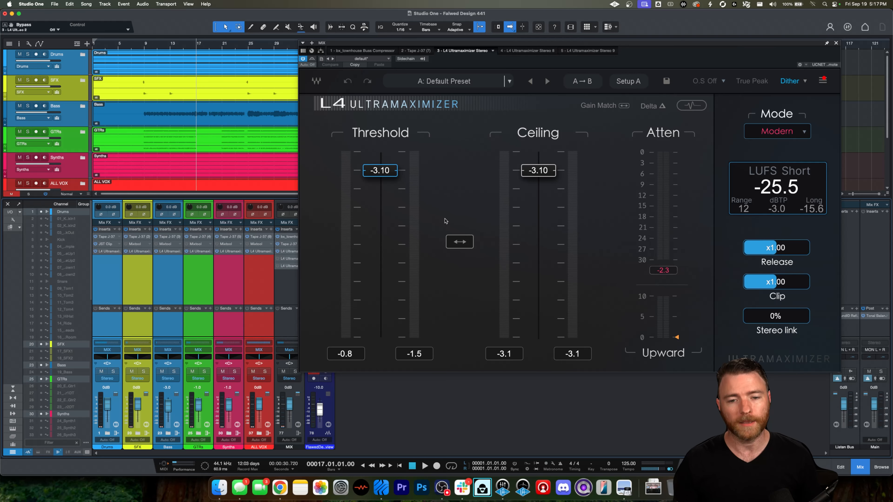
pyautogui.press('space')
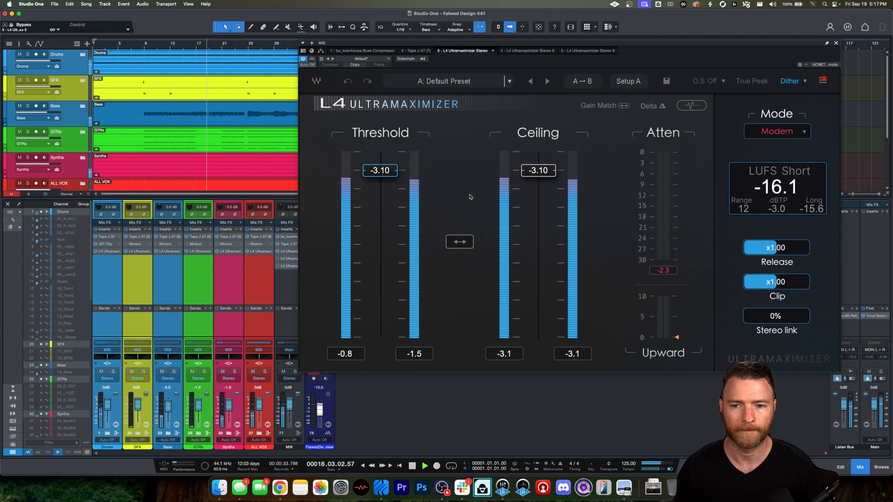
pyautogui.click(313, 59)
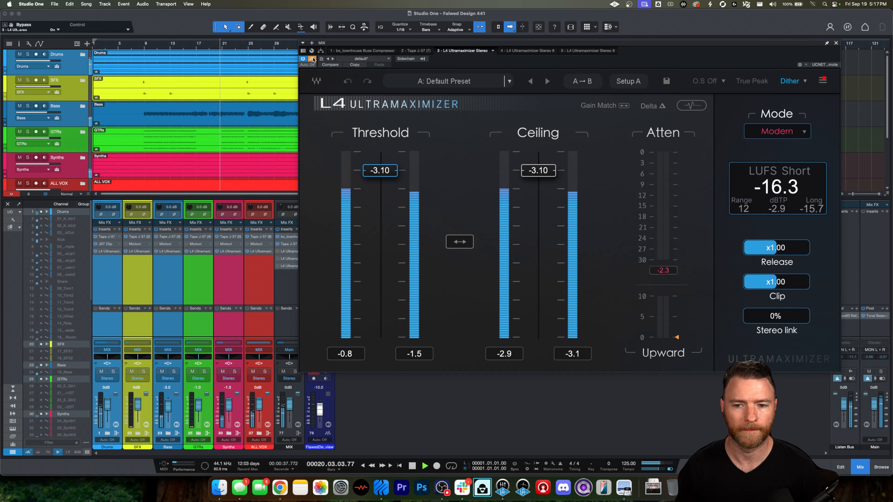
pyautogui.click(313, 59)
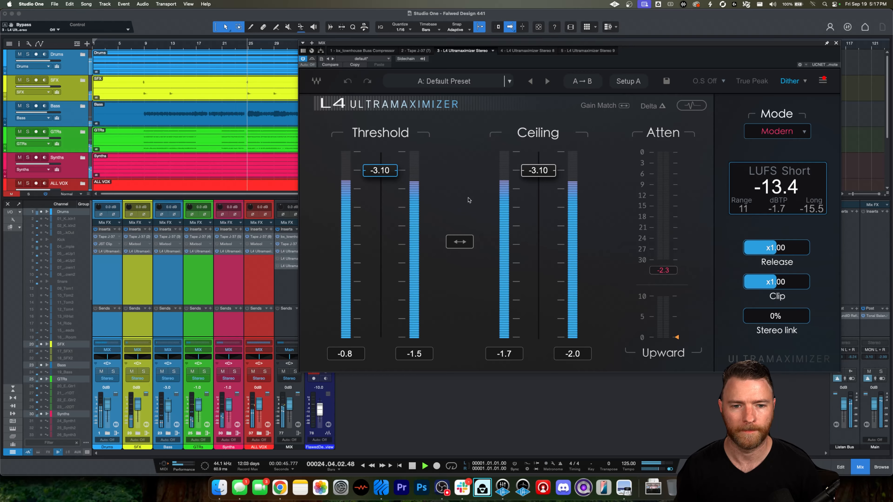
pyautogui.press('space')
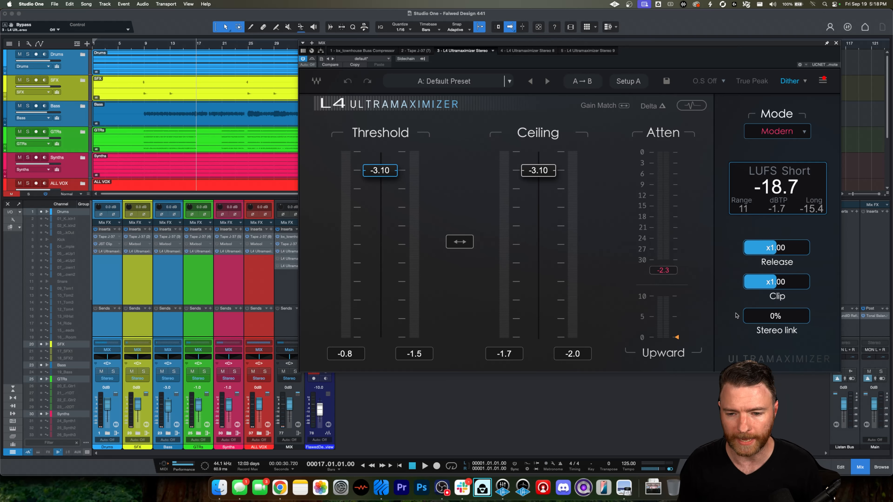
# - Try an Upward value of 2.4 dB on the MIX channel's first L4 Ultramaximizer, compare it against bypass, and return Upward to 0
pyautogui.press('space')
pyautogui.moveTo(677, 337); pyautogui.dragTo(677, 327)
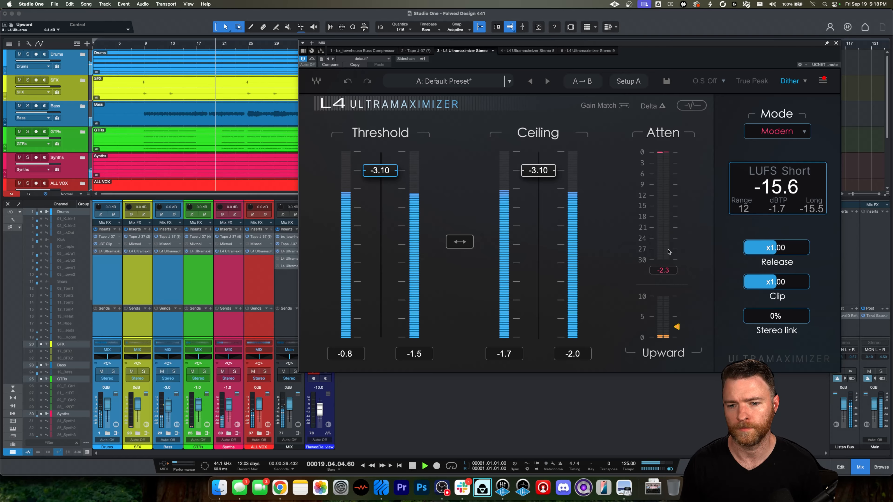
pyautogui.click(312, 59)
pyautogui.click(311, 60)
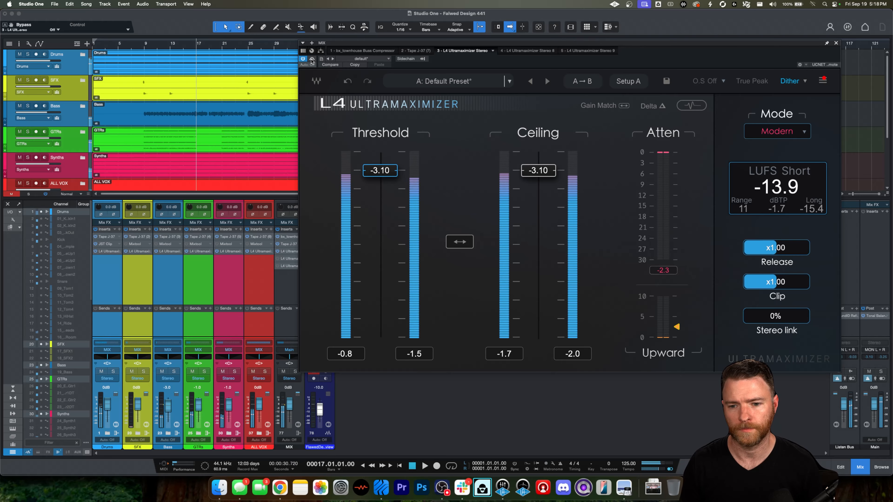
pyautogui.press('space')
pyautogui.moveTo(676, 328); pyautogui.dragTo(678, 339)
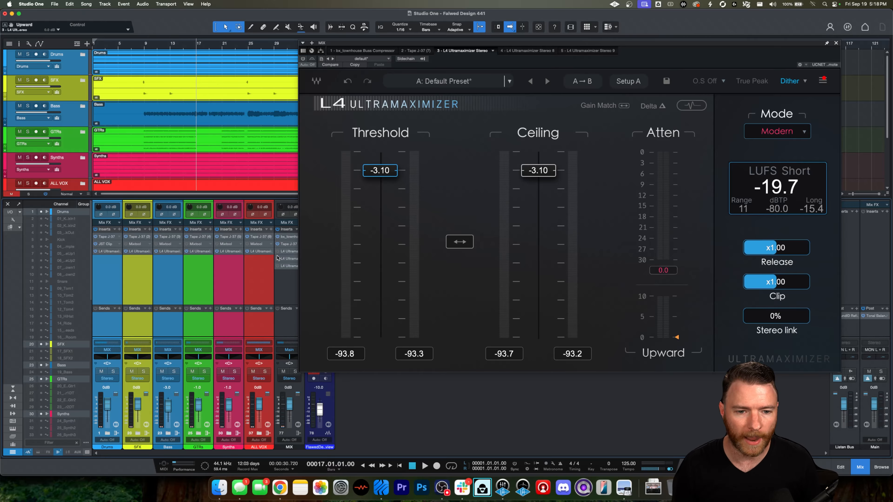
# - Activate the second L4 Ultramaximizer on the MIX channel, audition it, and reset its attenuation peak reading
pyautogui.click(277, 258)
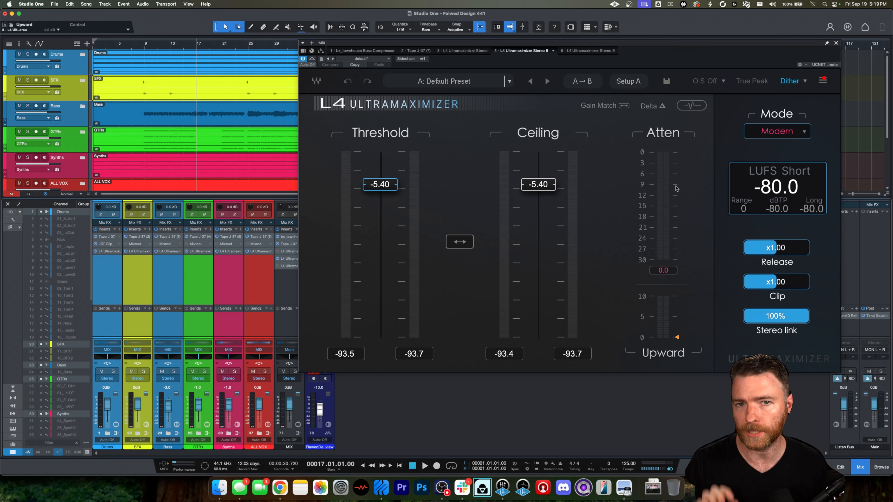
pyautogui.press('space')
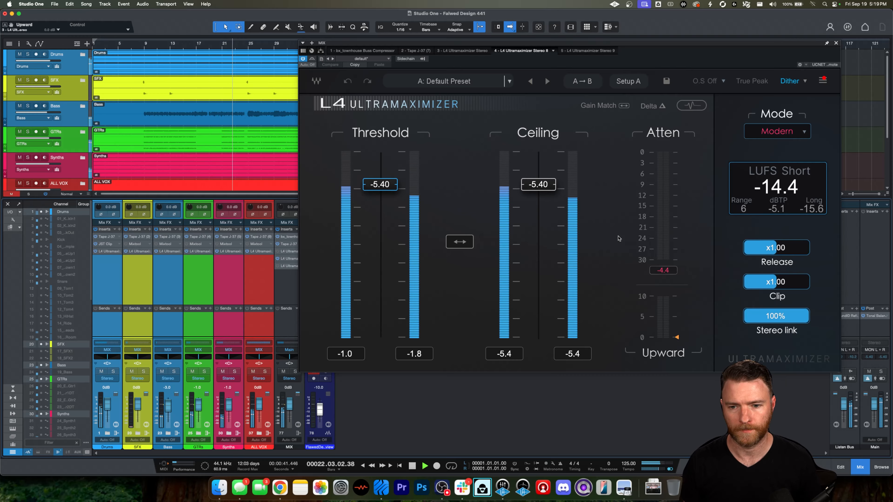
pyautogui.press('space')
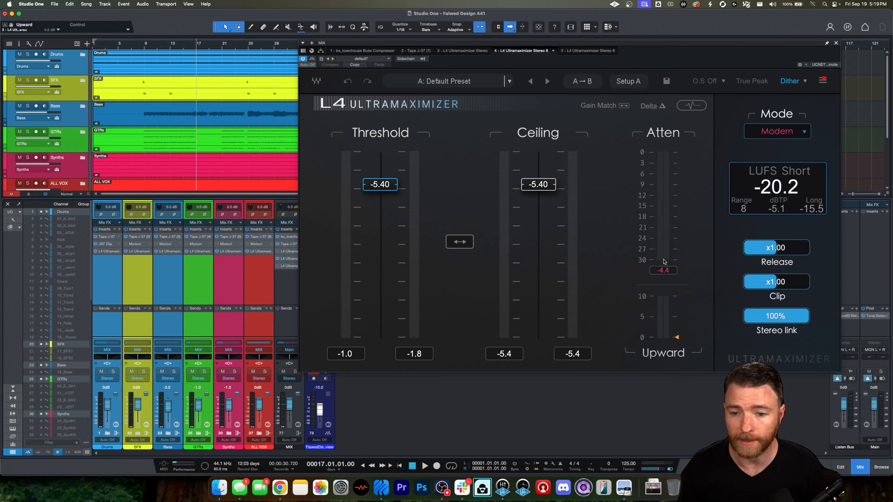
pyautogui.click(668, 271)
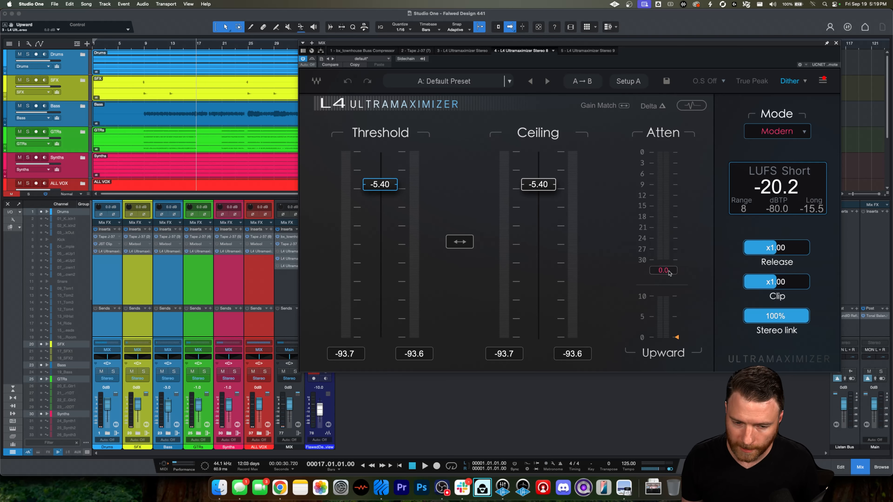
# - Switch the MIX channel from its second to its third L4 Ultramaximizer and compare the mix with it bypassed and active
pyautogui.click(277, 259)
pyautogui.click(285, 267)
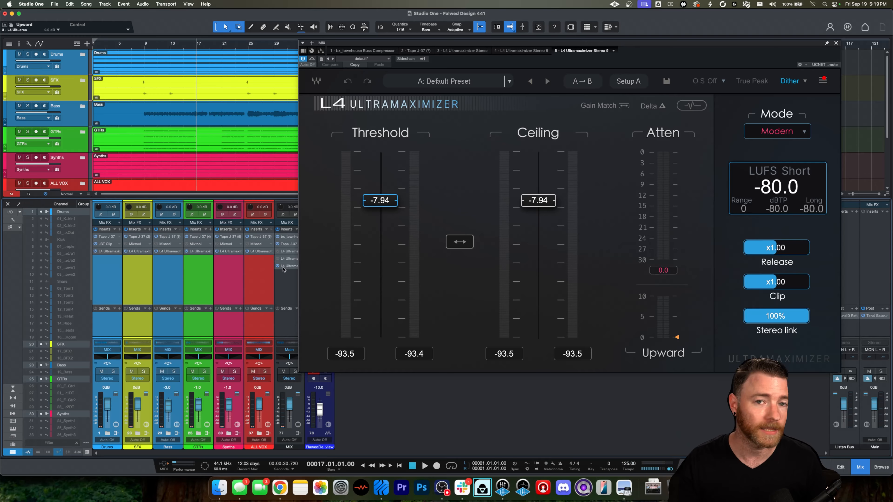
pyautogui.press('space')
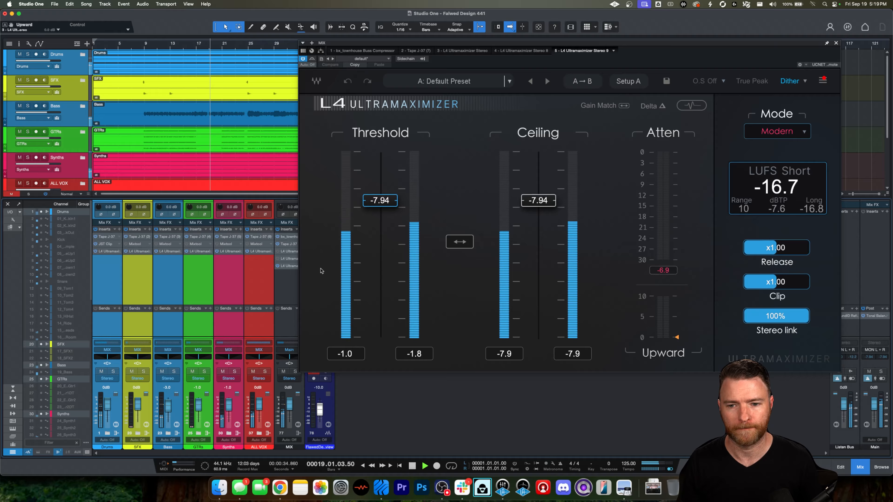
pyautogui.click(312, 59)
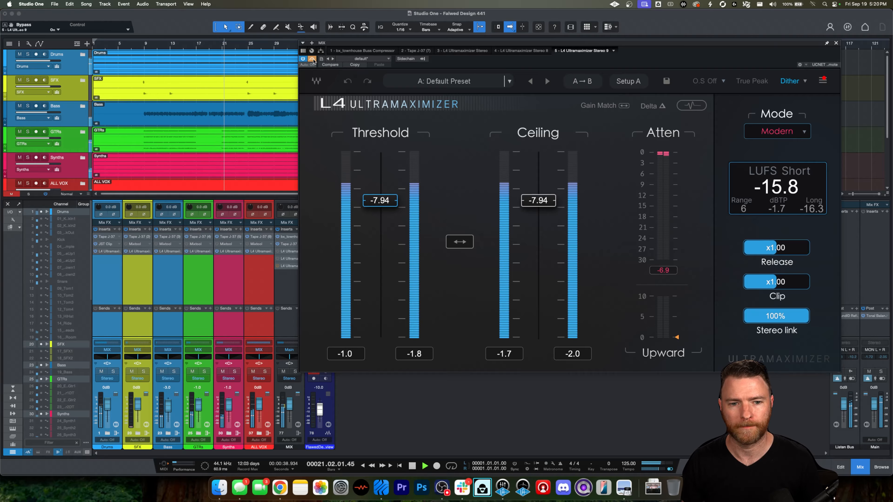
pyautogui.click(312, 59)
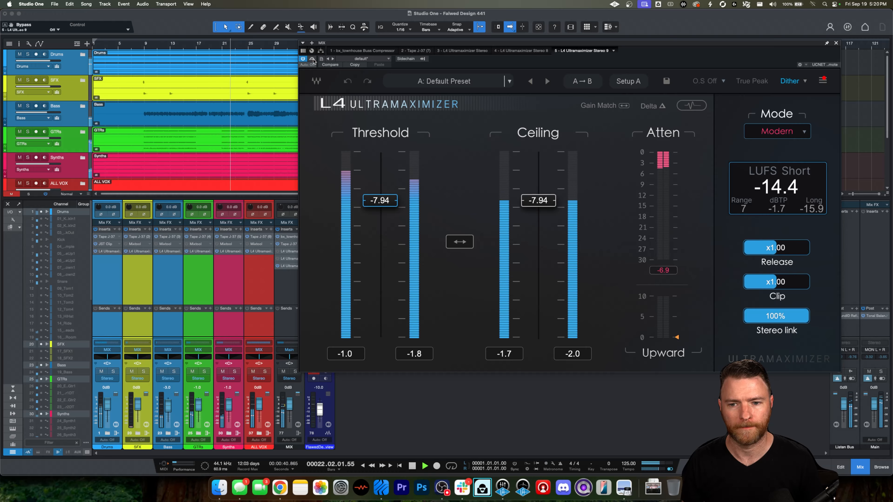
pyautogui.click(312, 59)
pyautogui.click(313, 59)
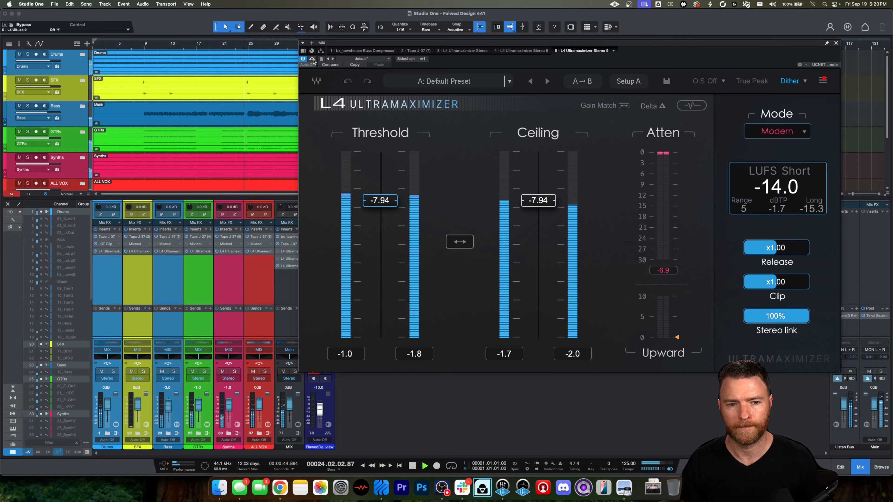
pyautogui.press('space')
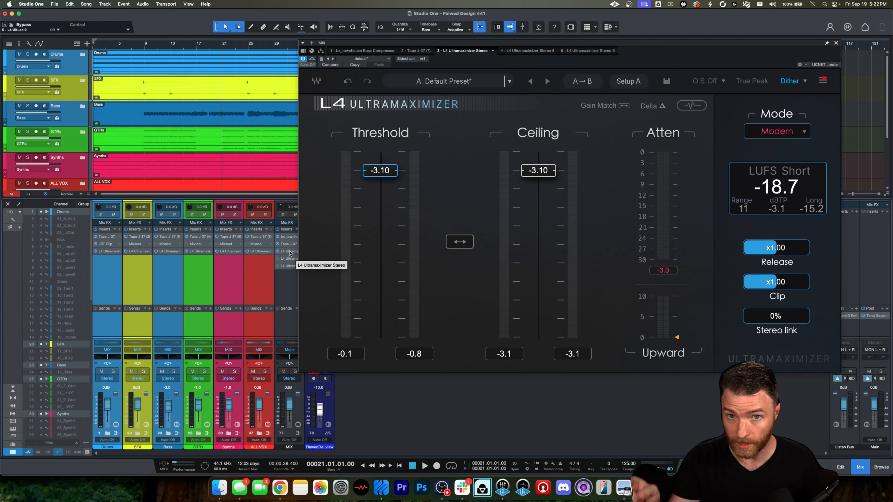
# - Compare the MIX channel's first and third L4 Ultramaximizers during playback by alternating which one is active, ending on the first
pyautogui.press('space')
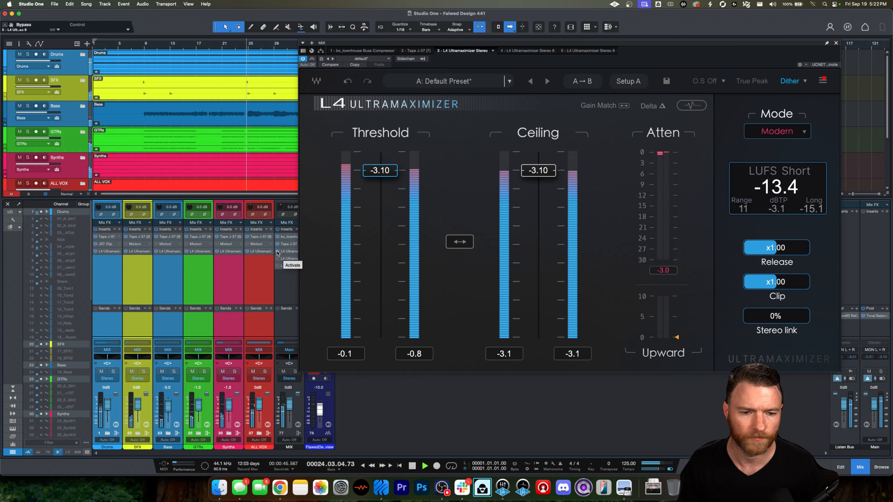
pyautogui.click(280, 276)
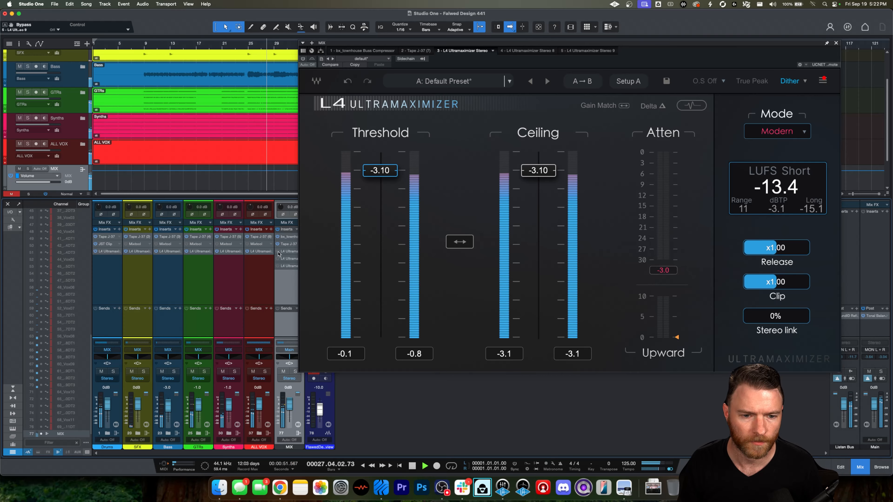
pyautogui.click(278, 266)
pyautogui.click(278, 252)
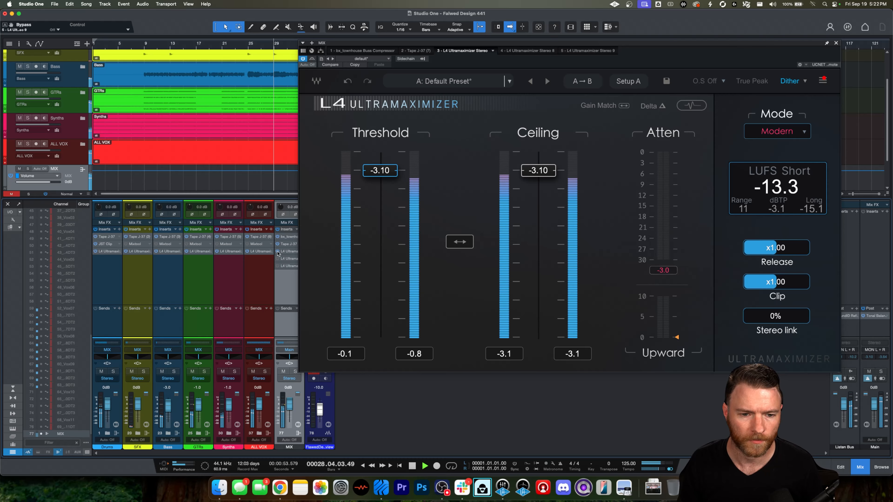
pyautogui.click(278, 252)
pyautogui.click(278, 266)
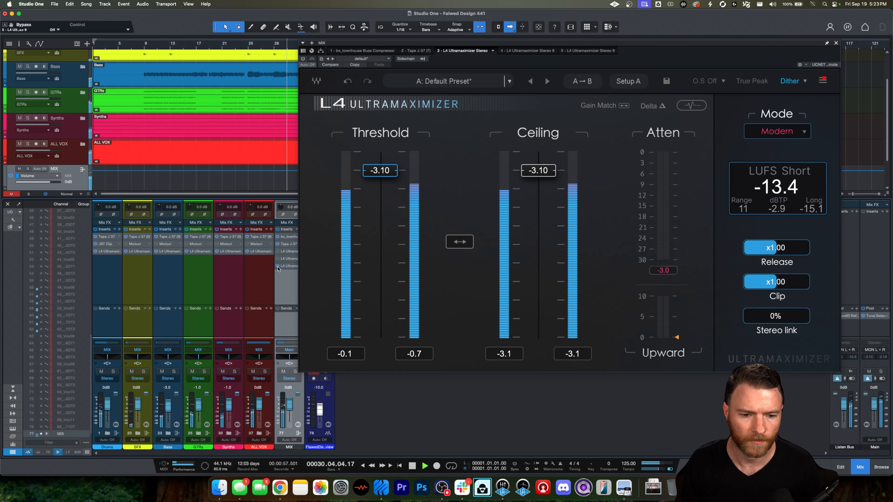
pyautogui.click(278, 267)
pyautogui.click(278, 252)
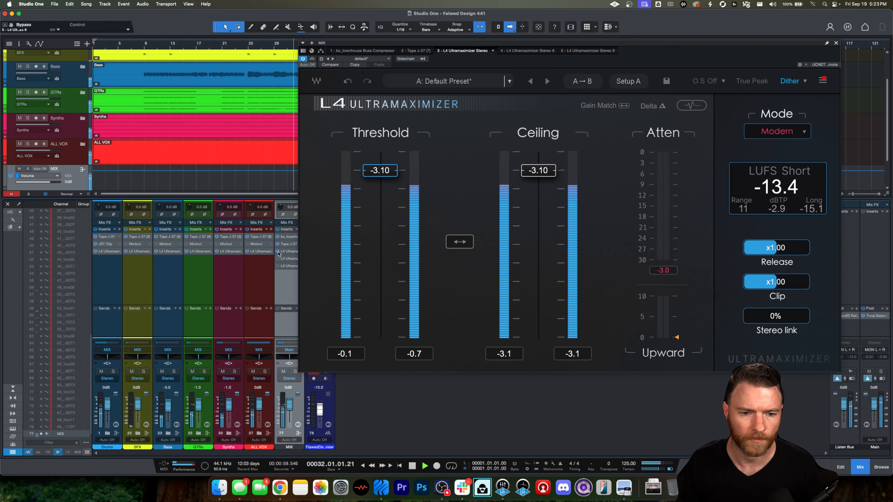
pyautogui.press('space')
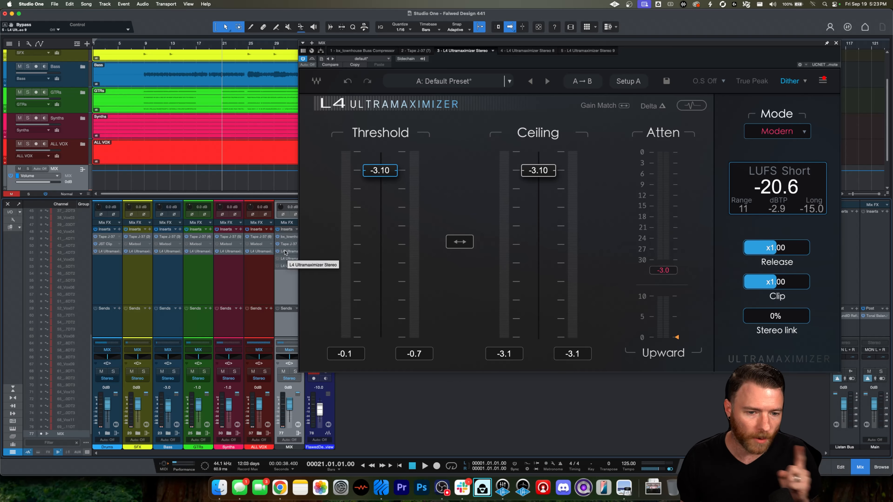
# - Switch the MIX channel from its first to its third L4 Ultramaximizer and select all six group channels from Drums to ALL VOX
pyautogui.click(277, 252)
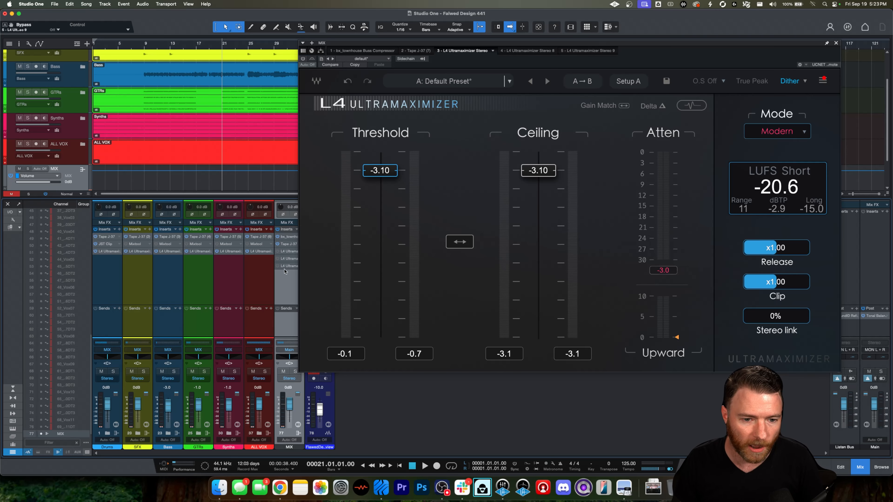
pyautogui.click(277, 267)
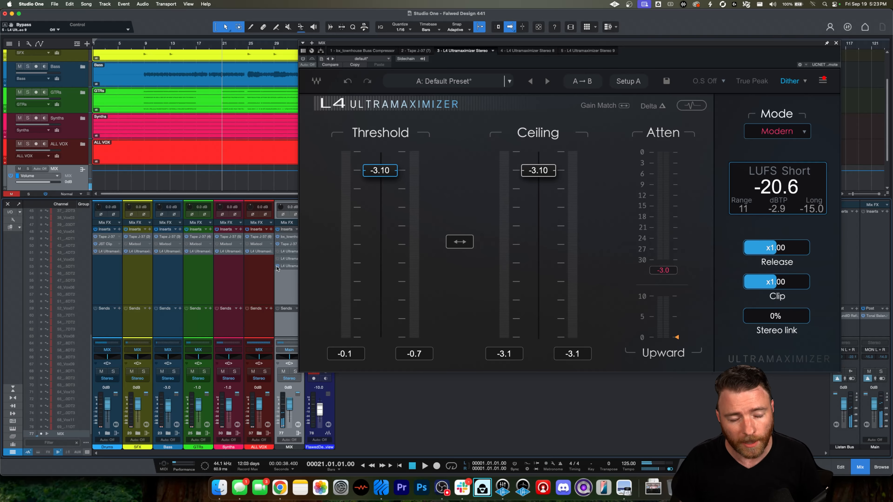
pyautogui.click(252, 277)
pyautogui.keyDown('shift'); pyautogui.click(109, 280); pyautogui.keyUp('shift')
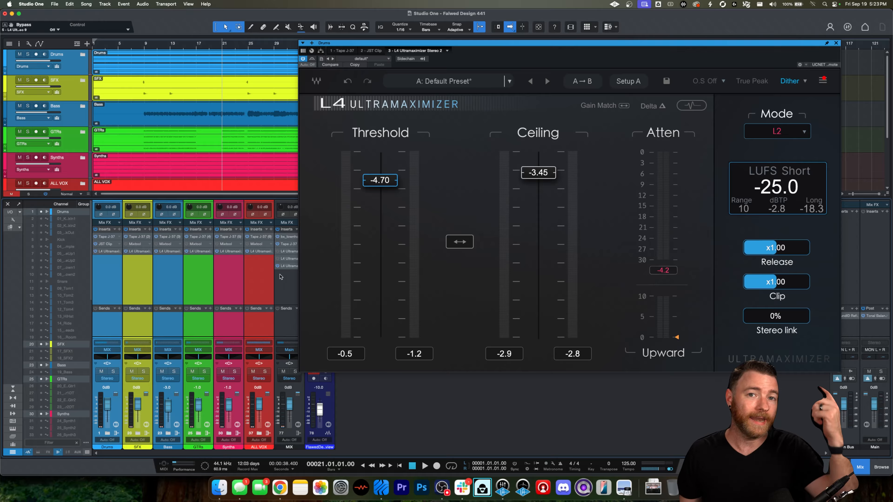
# - Compare the mix with the six group channels' L4 Ultramaximizers bypassed and active together, resetting the MIX limiter's attenuation peak during playback
pyautogui.click(248, 252)
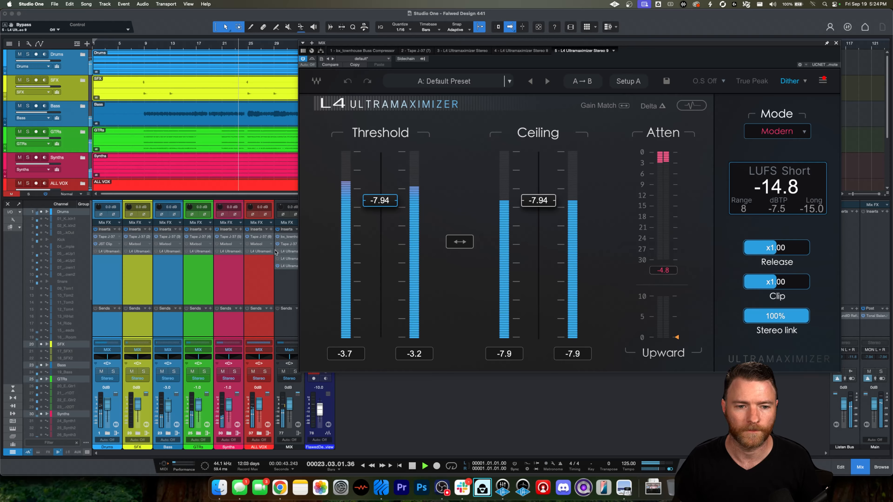
pyautogui.click(247, 252)
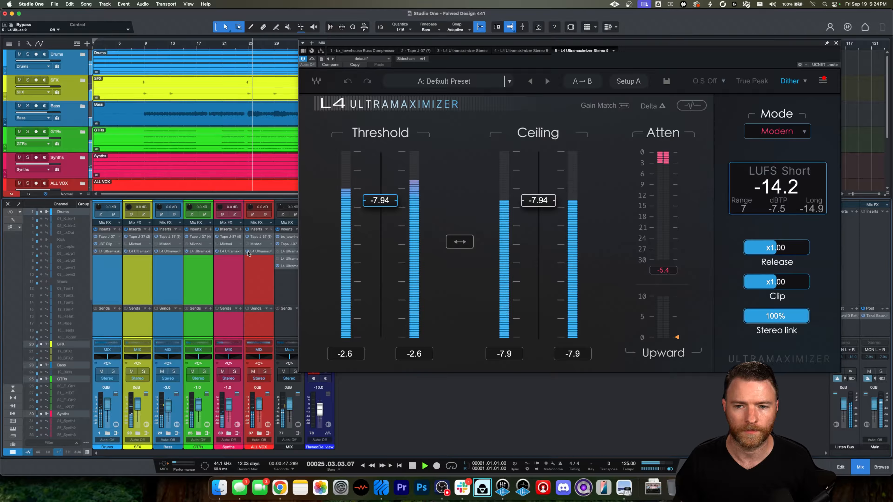
pyautogui.click(668, 272)
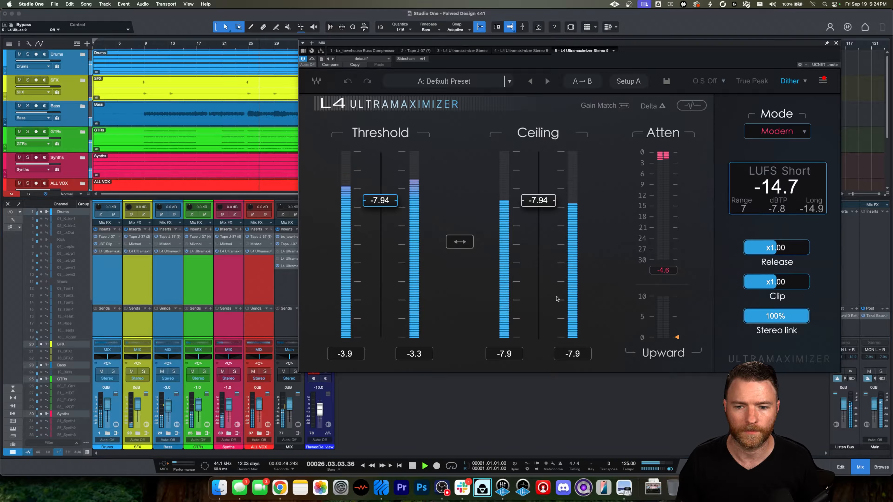
pyautogui.click(246, 253)
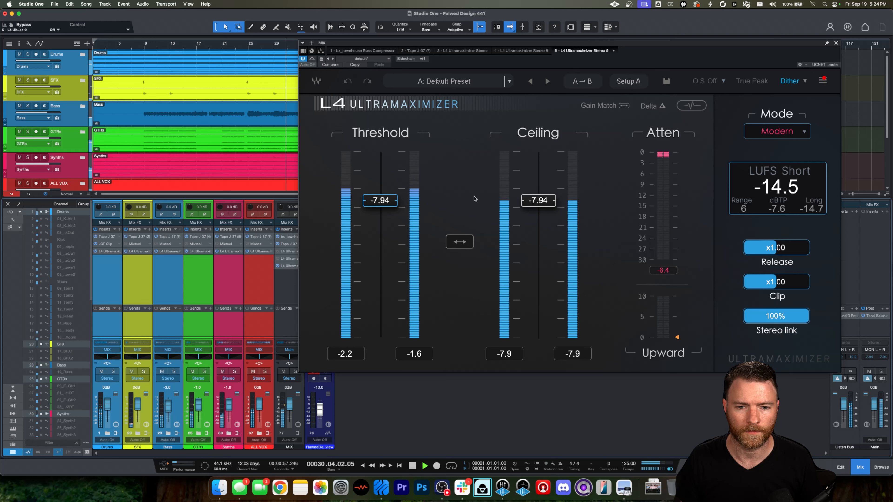
pyautogui.press('space')
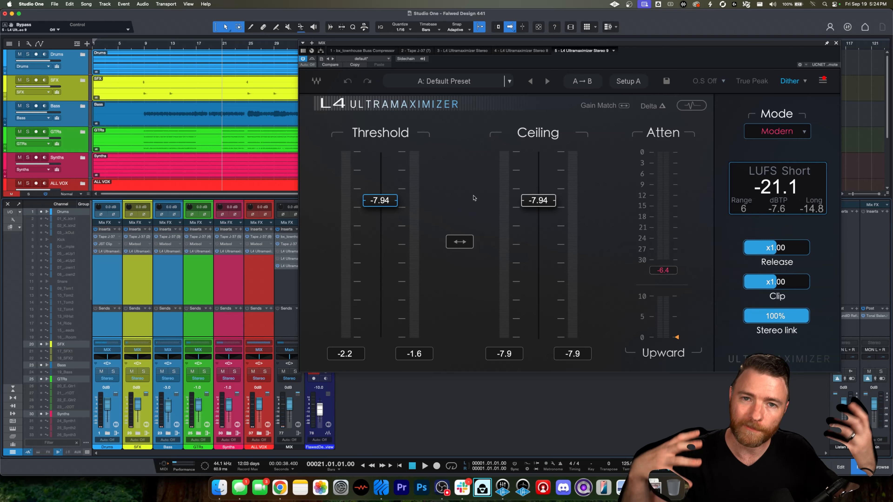
# - Switch the MIX channel from its third to its second L4 Ultramaximizer and open the second one's settings
pyautogui.click(278, 267)
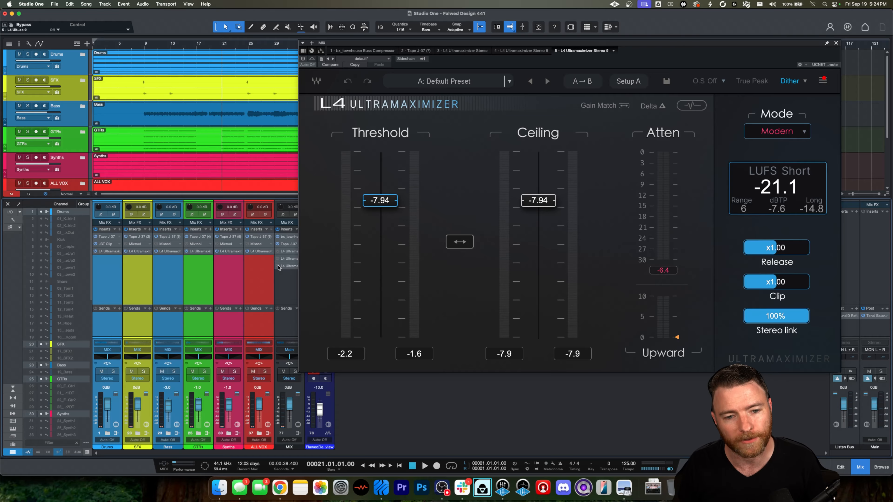
pyautogui.click(289, 259)
pyautogui.click(278, 259)
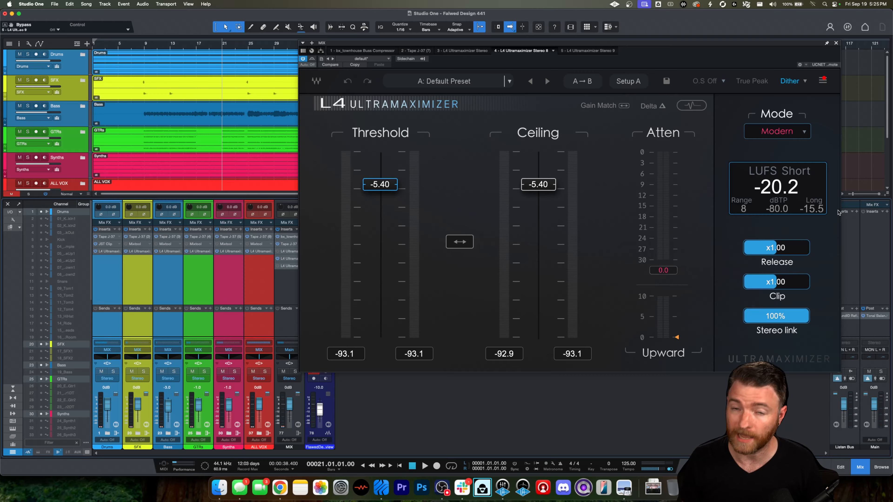
# - Audition Upward values of 7.3 dB and 10 dB on the MIX channel's second L4 Ultramaximizer against 0, ending at 0
pyautogui.press('space')
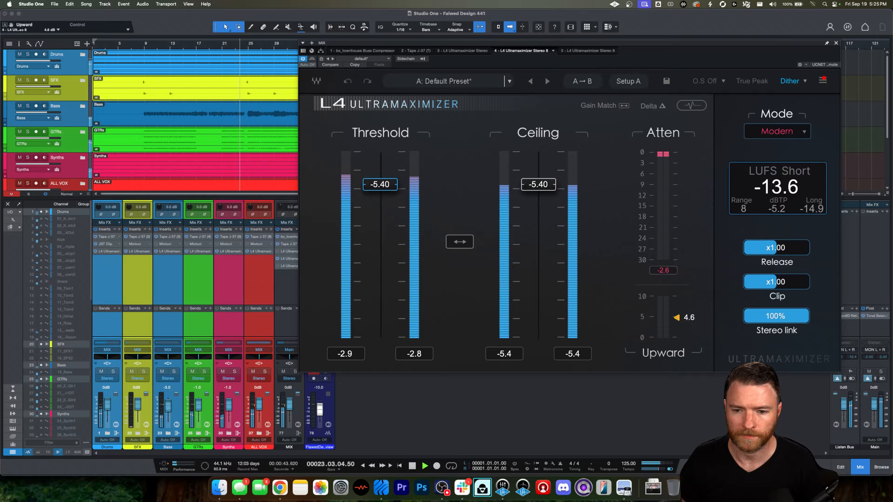
pyautogui.moveTo(676, 316); pyautogui.dragTo(676, 307)
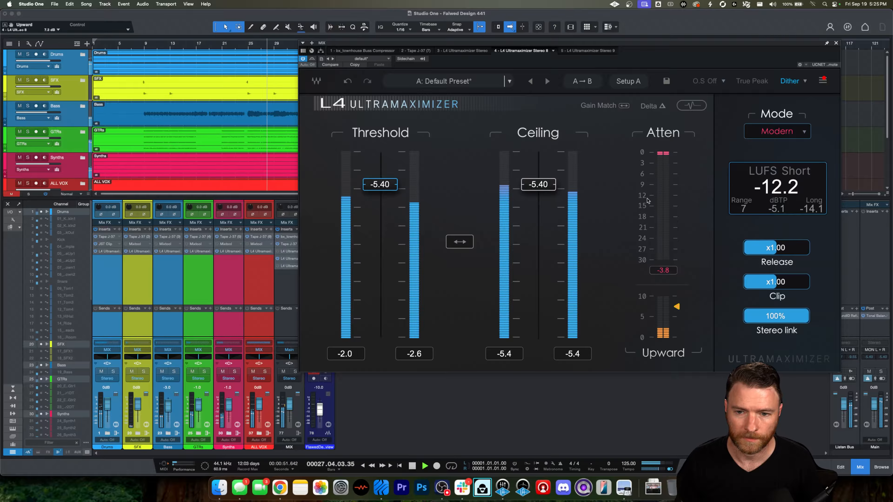
pyautogui.keyDown('alt'); pyautogui.click(676, 306); pyautogui.keyUp('alt')
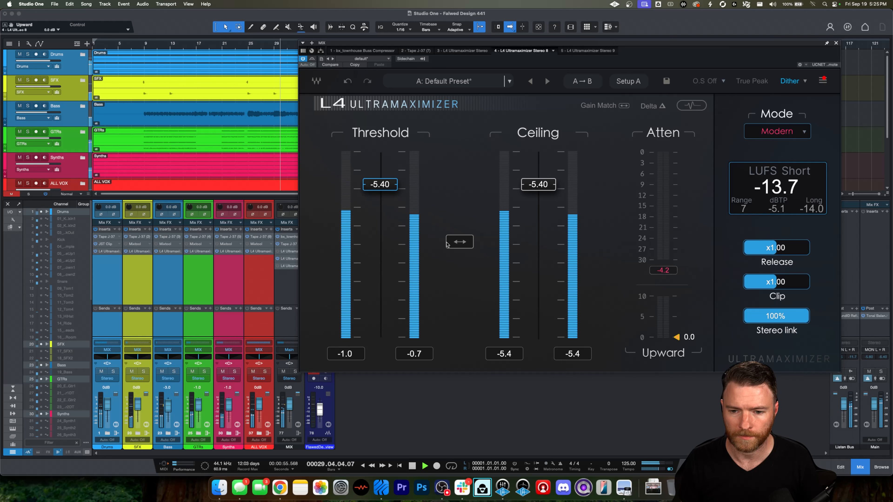
pyautogui.moveTo(676, 337); pyautogui.dragTo(677, 296)
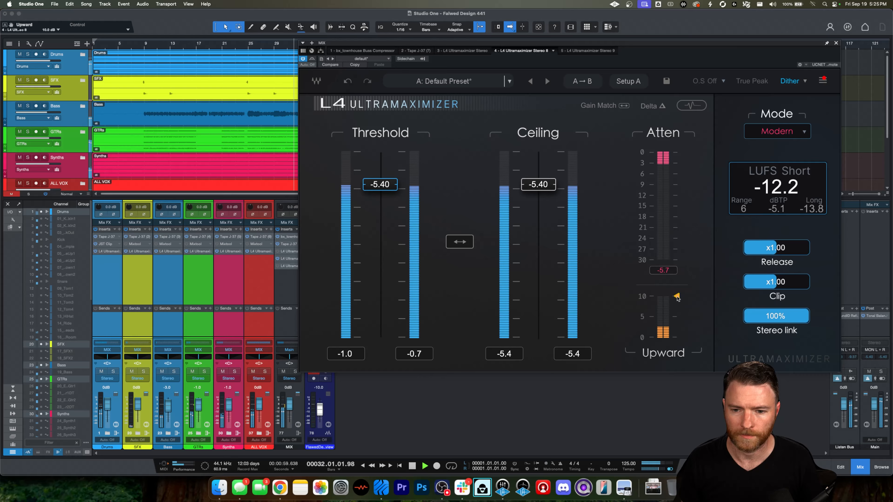
pyautogui.moveTo(676, 296); pyautogui.dragTo(677, 337)
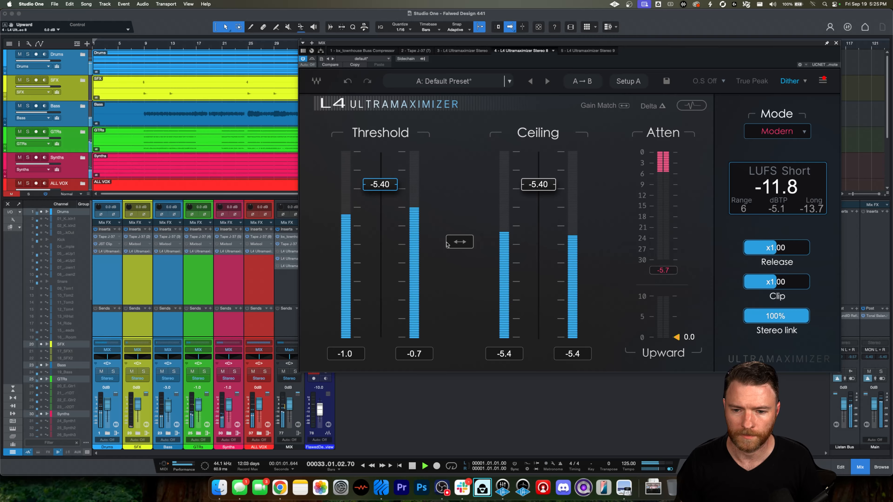
pyautogui.press('space')
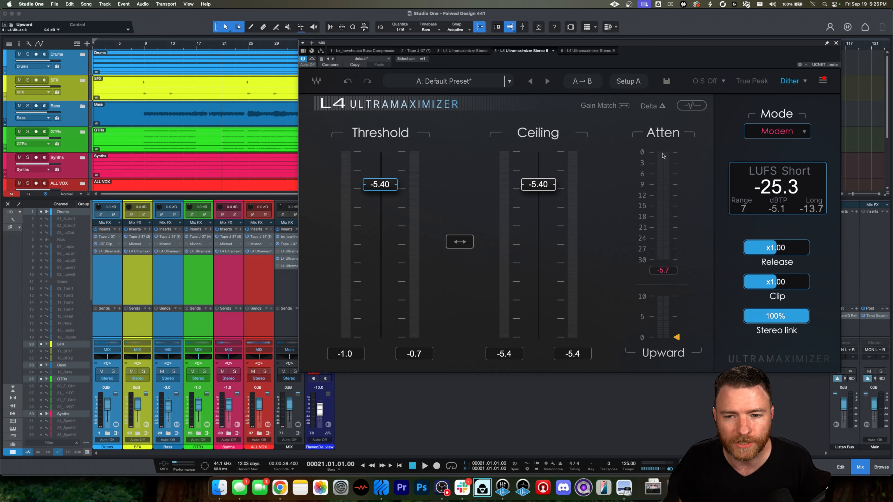
# - Audition the second MIX limiter with Upward at 10 dB and the Ceiling raised to -1.77, and return Upward to 0
pyautogui.click(670, 268)
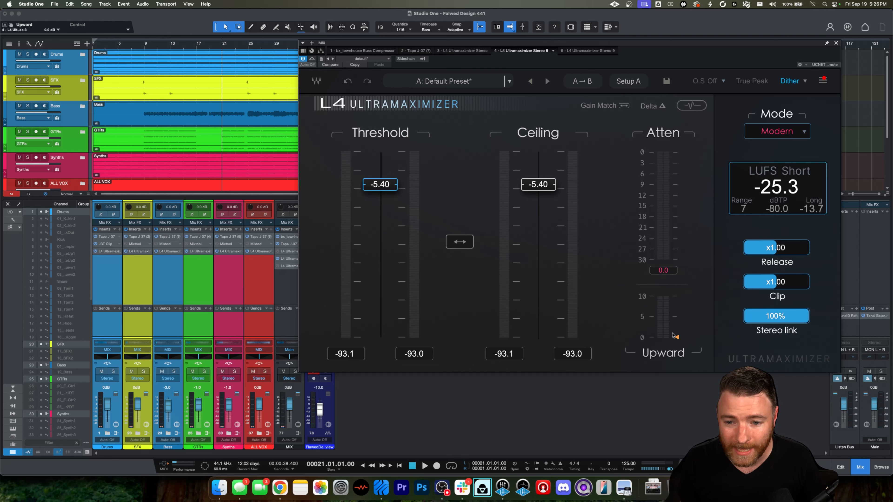
pyautogui.moveTo(676, 338); pyautogui.dragTo(677, 296)
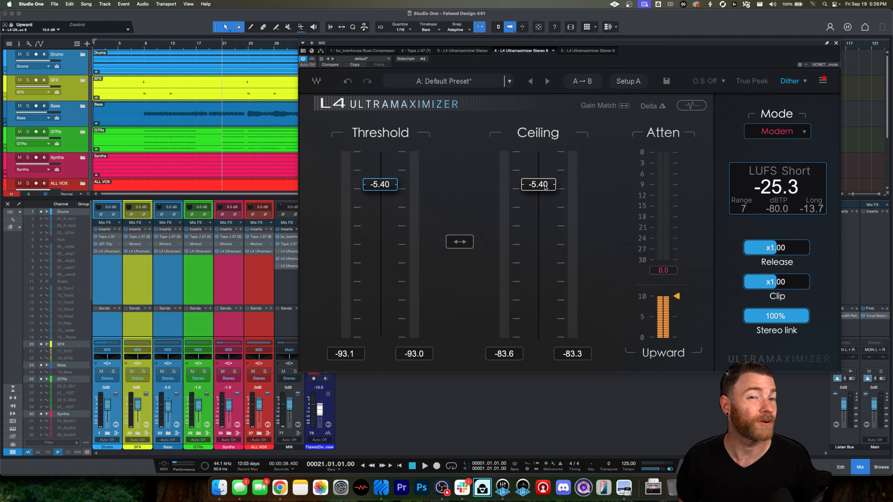
pyautogui.press('space')
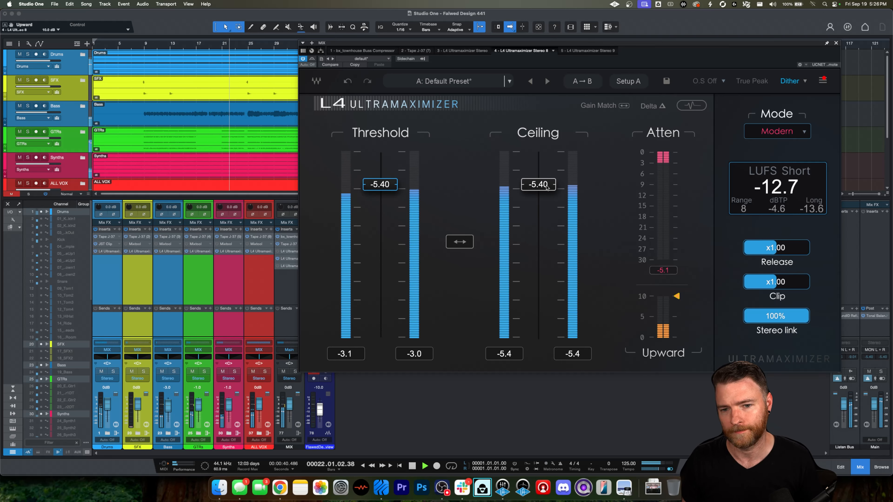
pyautogui.moveTo(547, 187); pyautogui.dragTo(547, 162)
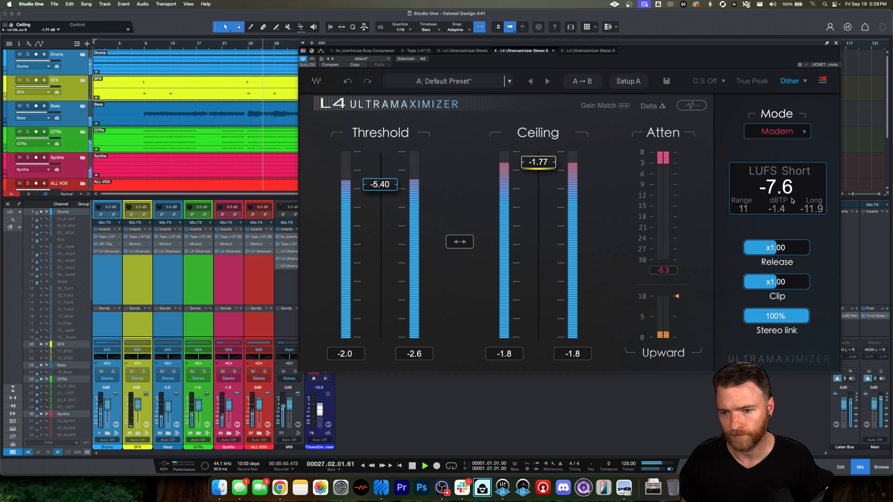
pyautogui.press('space')
pyautogui.moveTo(681, 304)
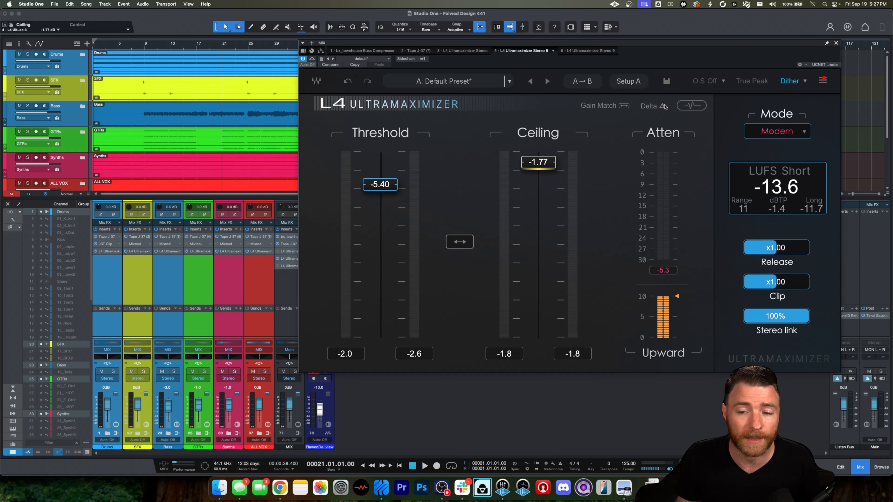
pyautogui.moveTo(677, 296); pyautogui.dragTo(668, 444)
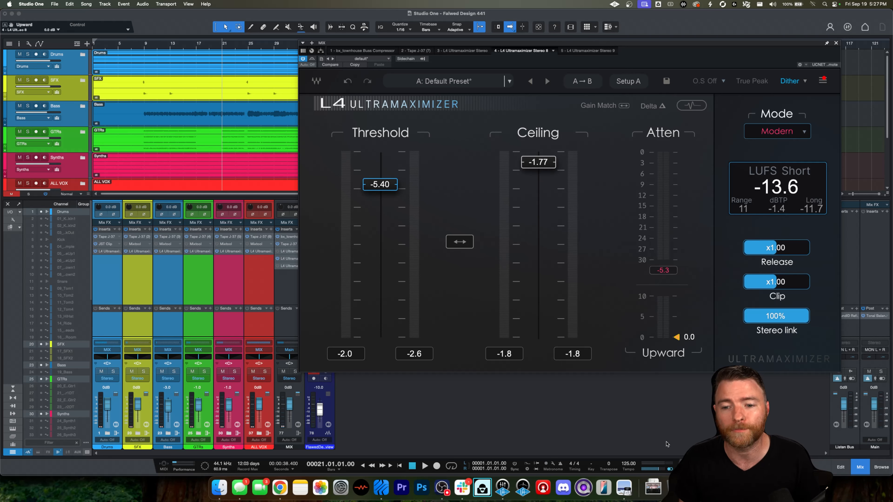